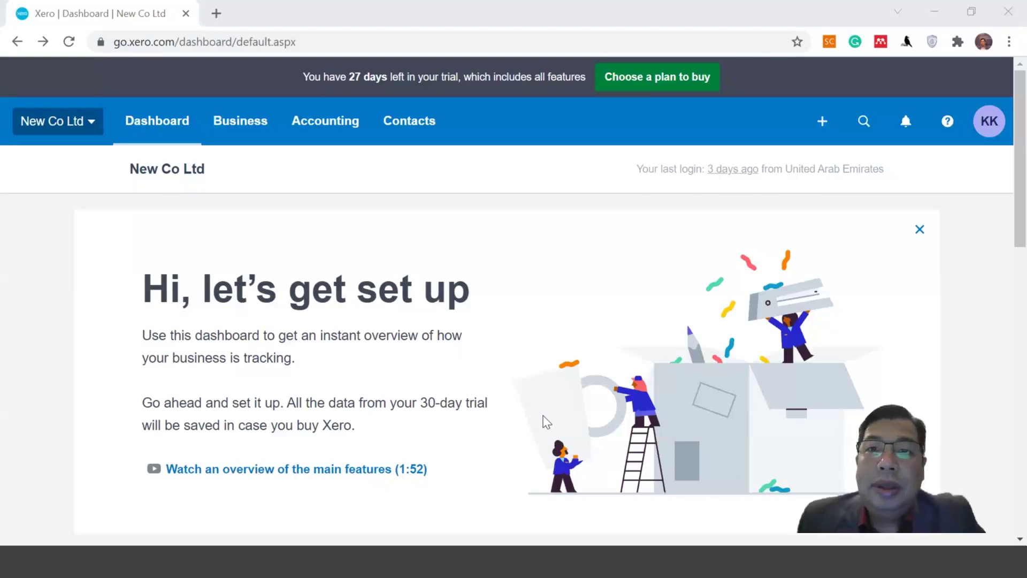
Step: Open the company's purchase orders and start a new purchase order
click(668, 236)
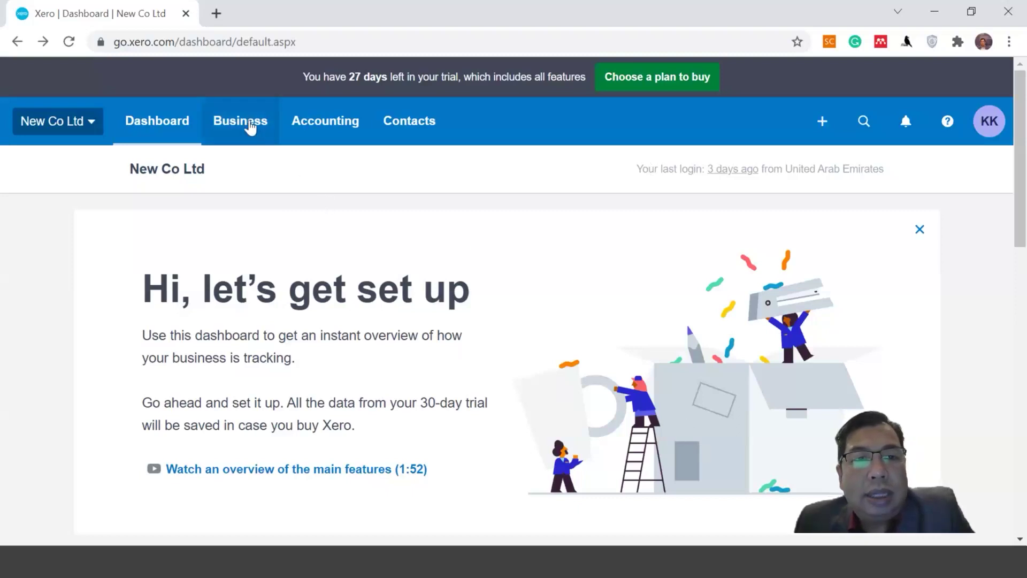
click(250, 127)
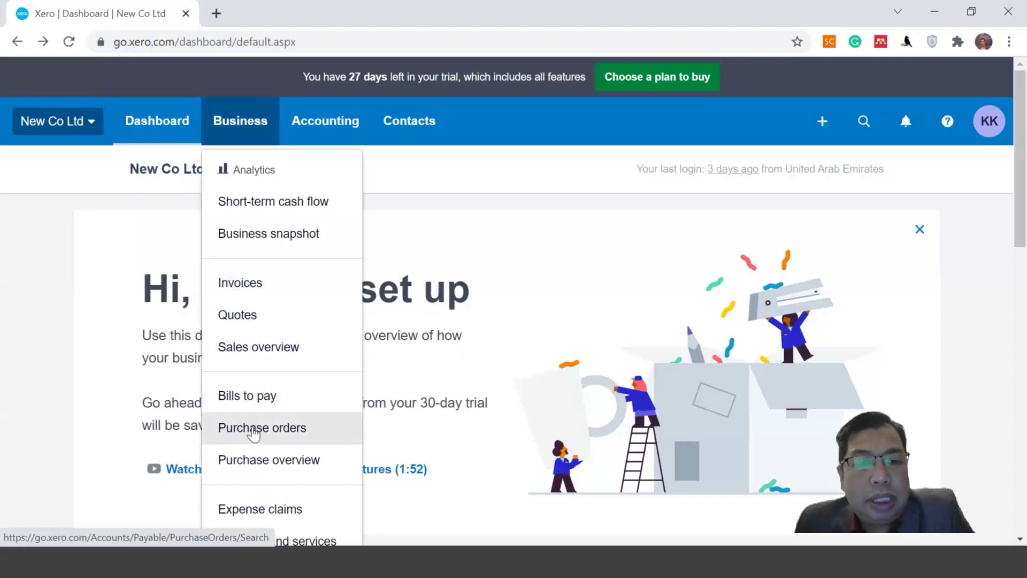
click(253, 430)
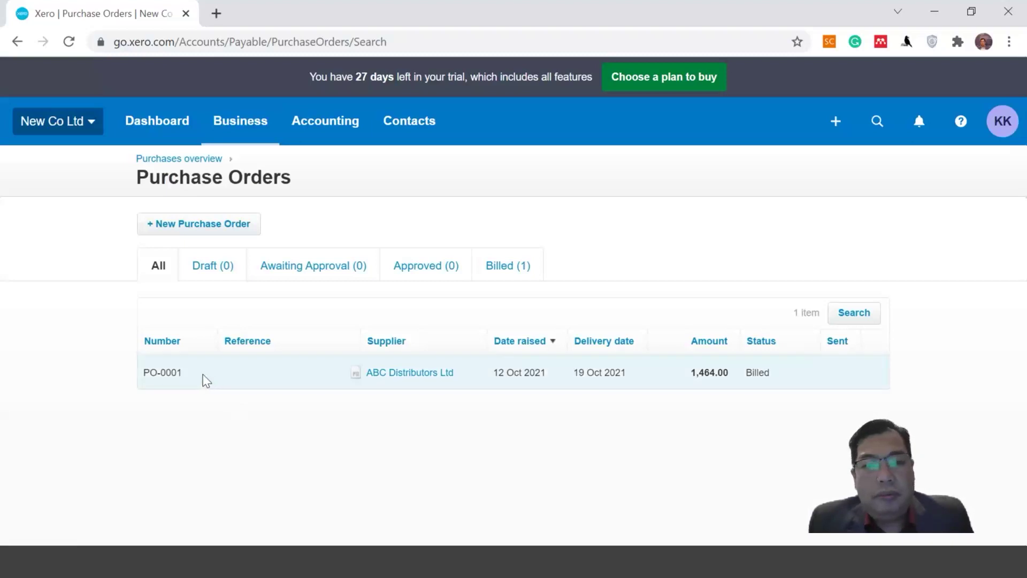
click(464, 373)
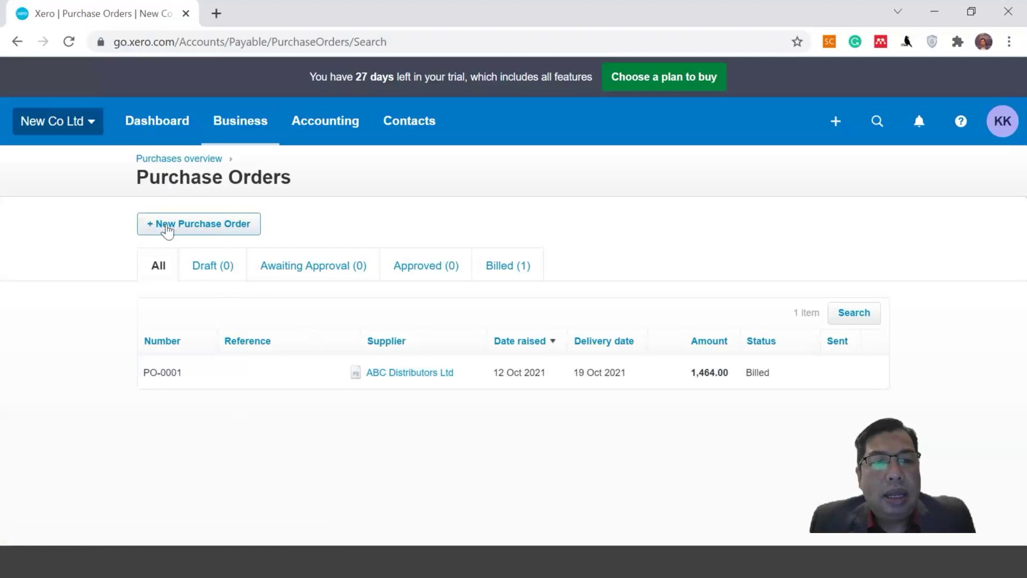
click(192, 229)
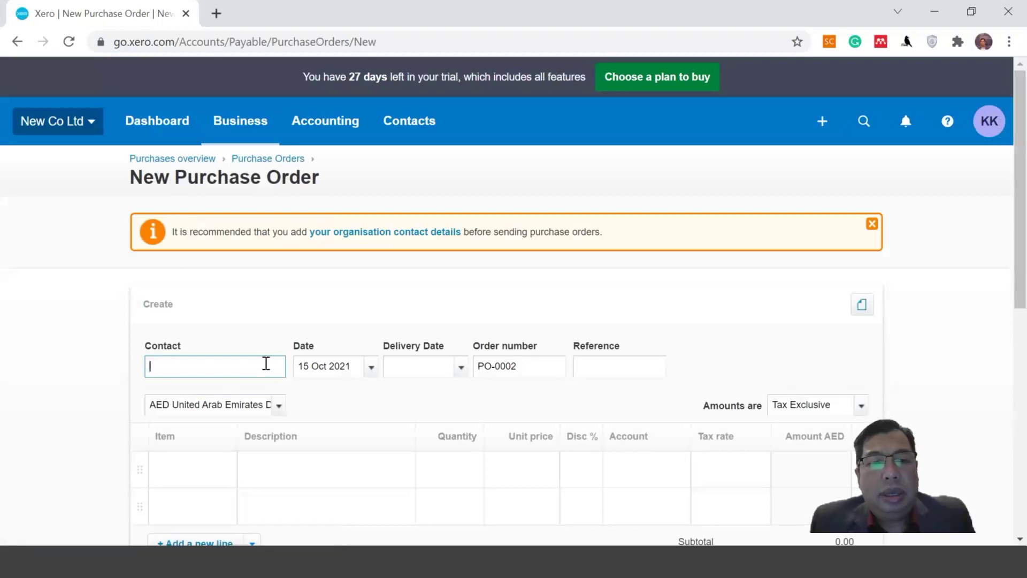
Step: Set the purchase order's contact to Surfs up Surf Mag and its delivery date to 18 Oct 2021
scroll(266, 363, down, 3)
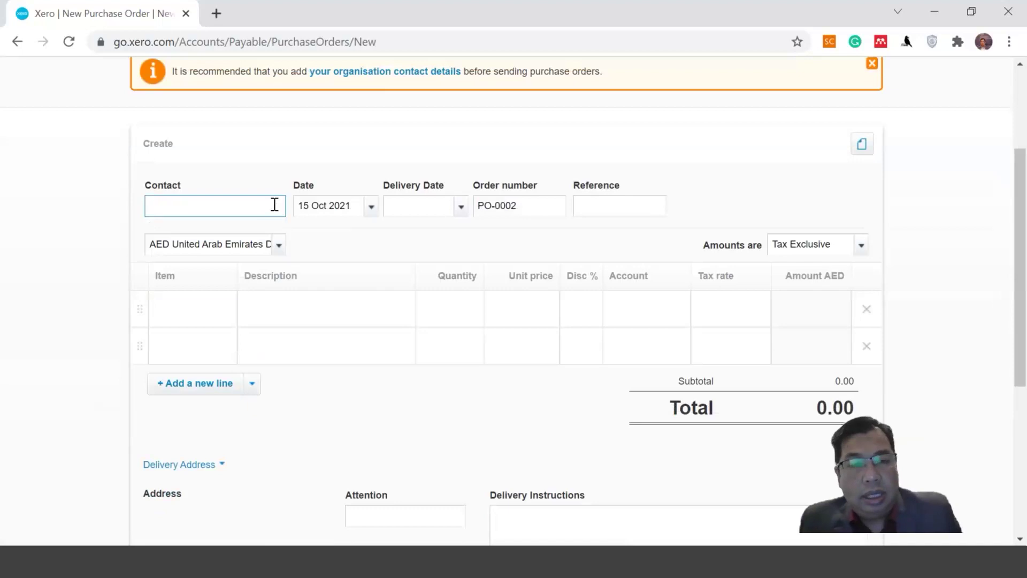
text(s)
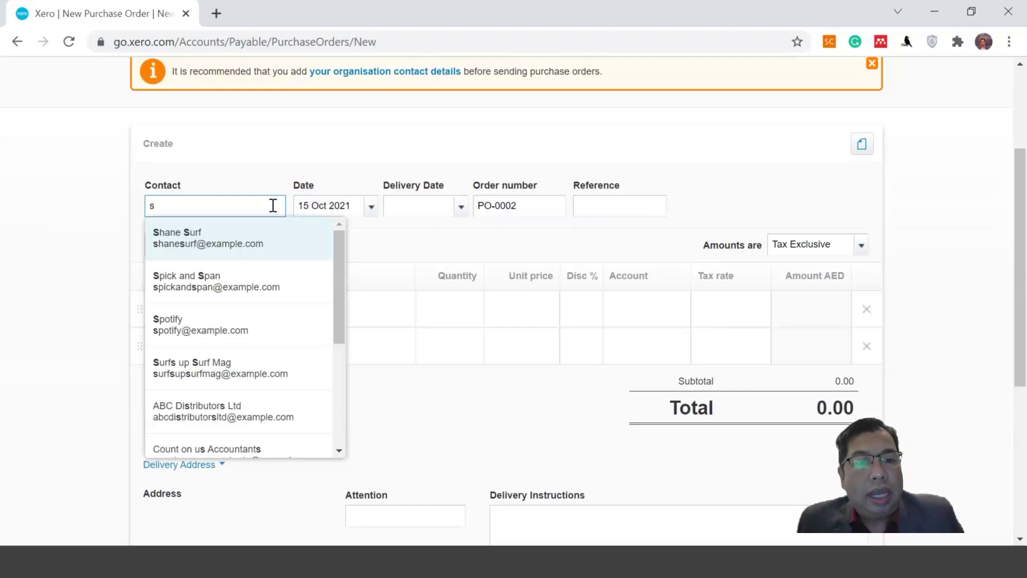
click(185, 383)
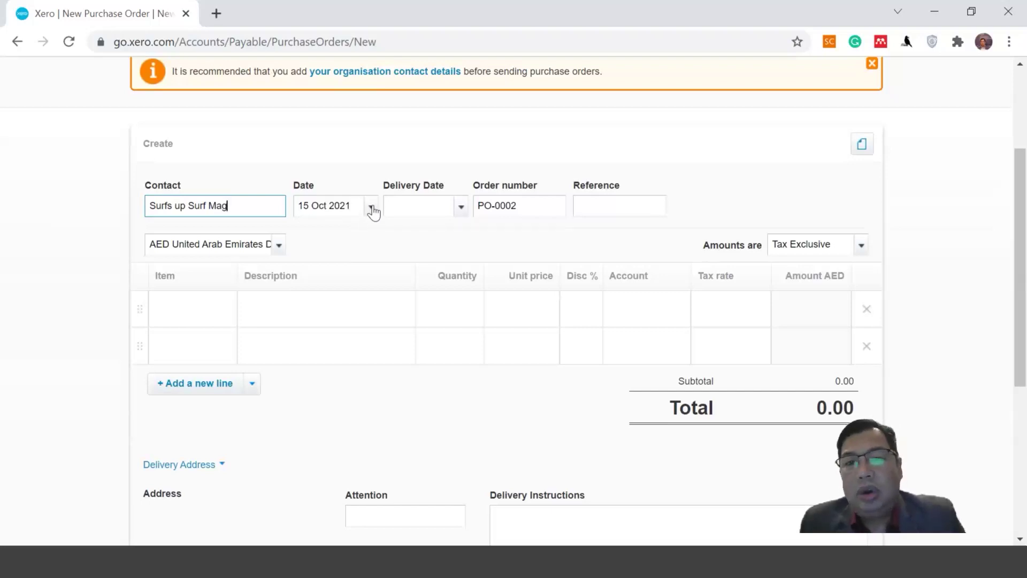
click(459, 211)
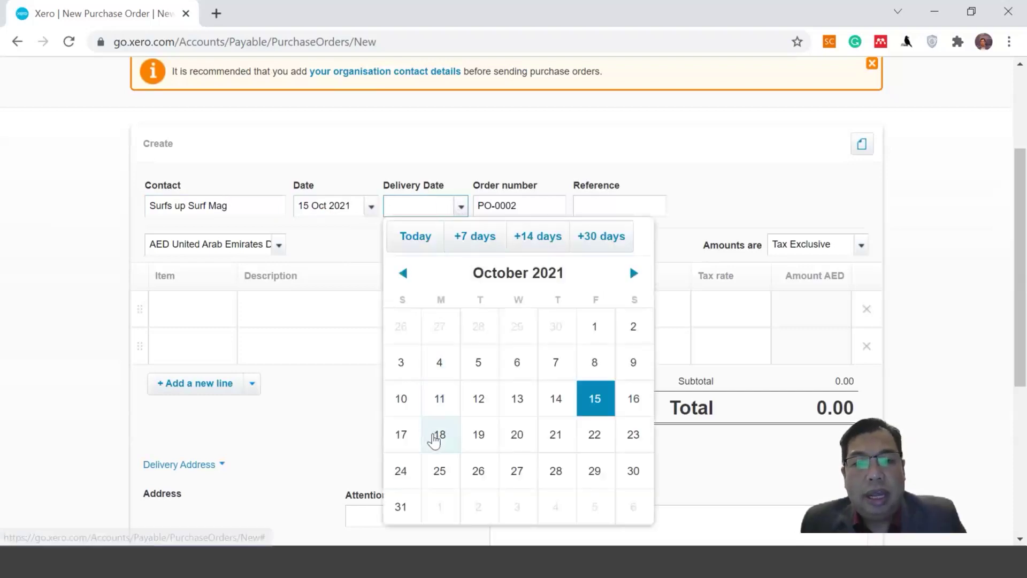
click(437, 436)
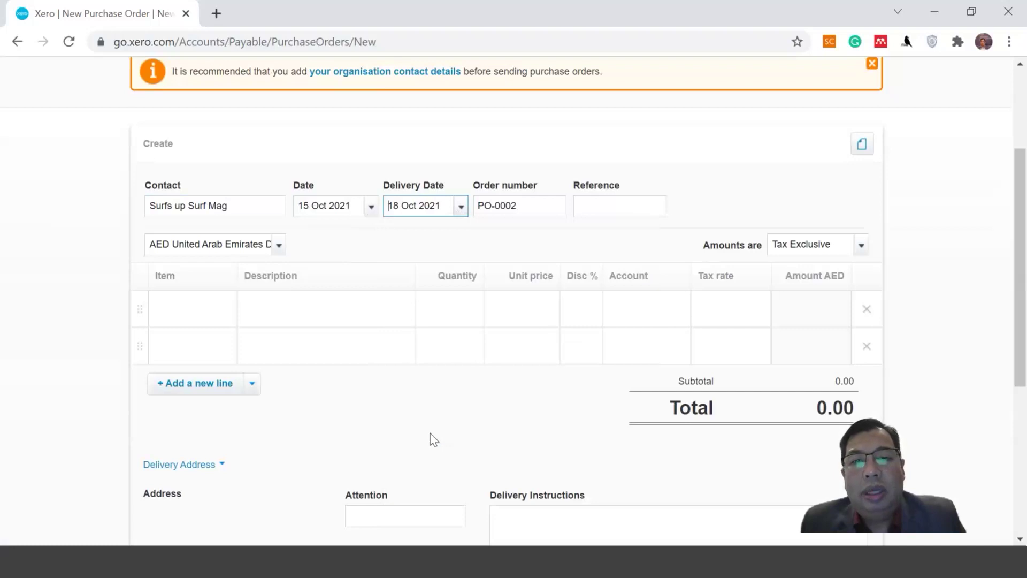
click(534, 203)
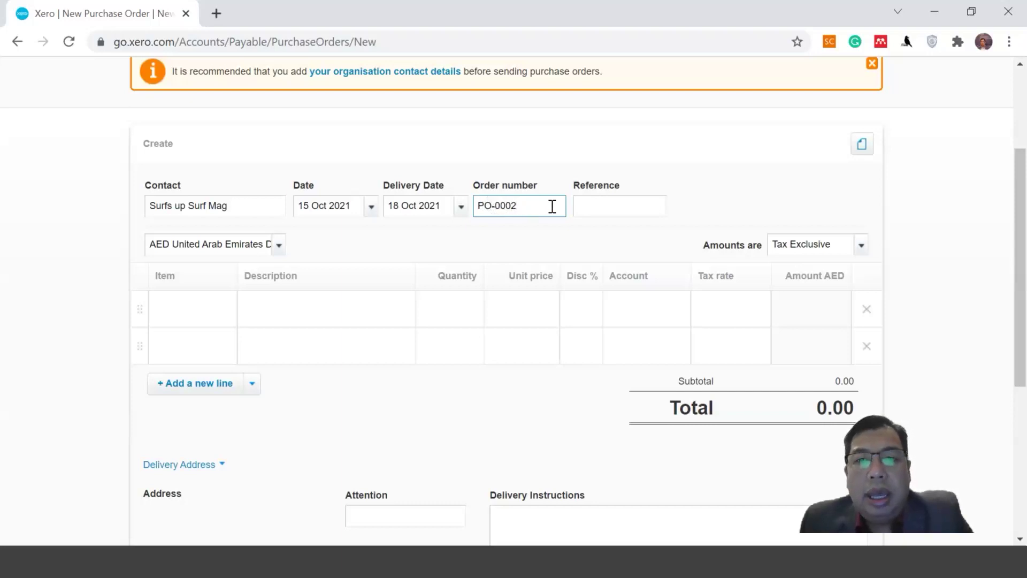
click(586, 208)
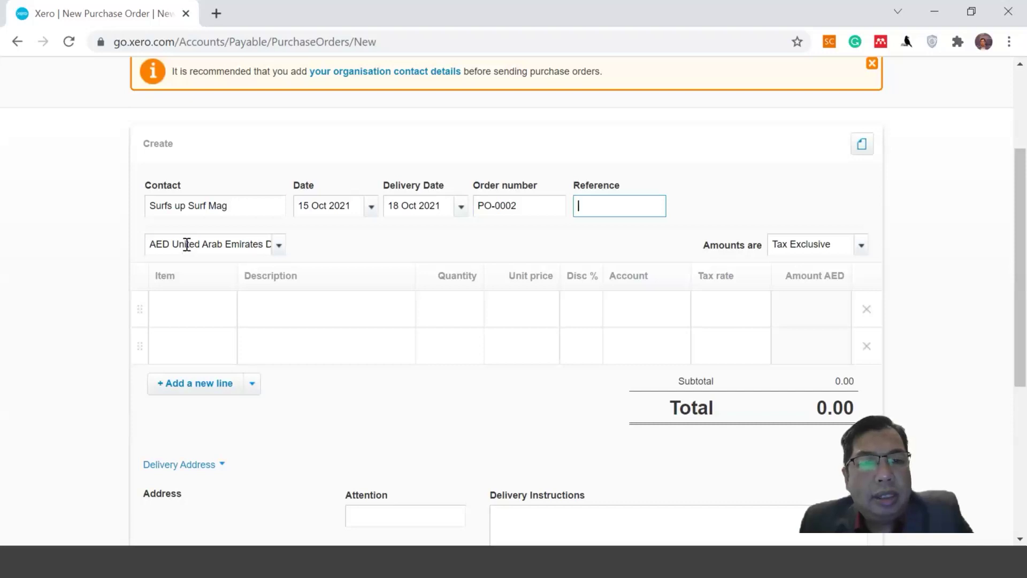
click(278, 247)
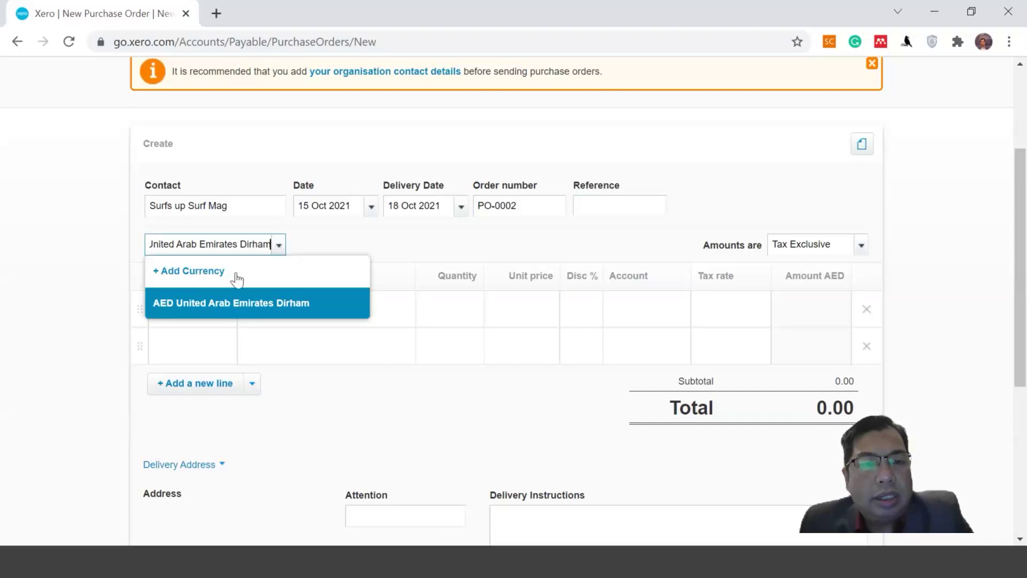
click(315, 249)
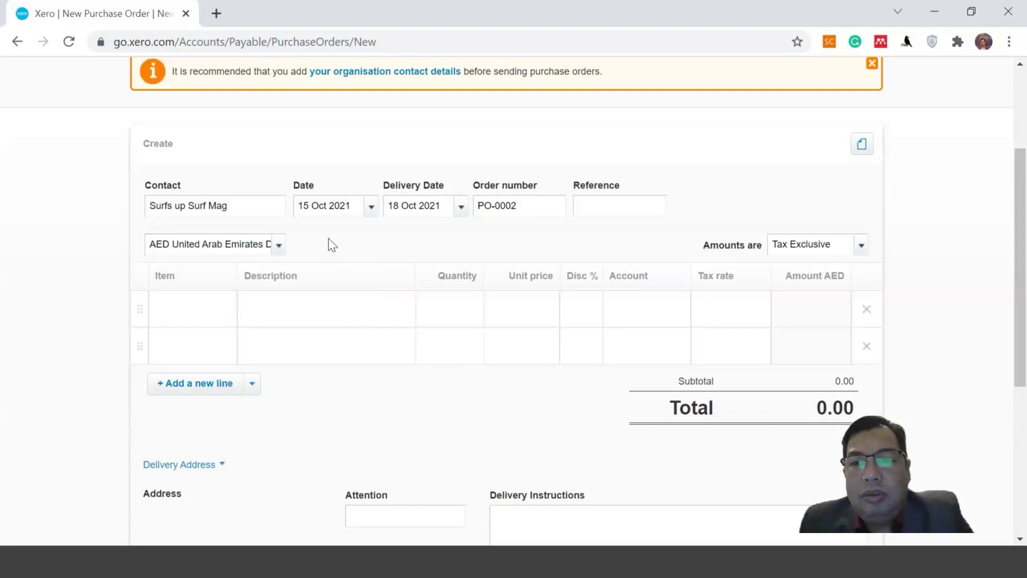
Step: Choose A2DoubleA: Double A A2 Paper as the item on the first order line
scroll(325, 249, down, 2)
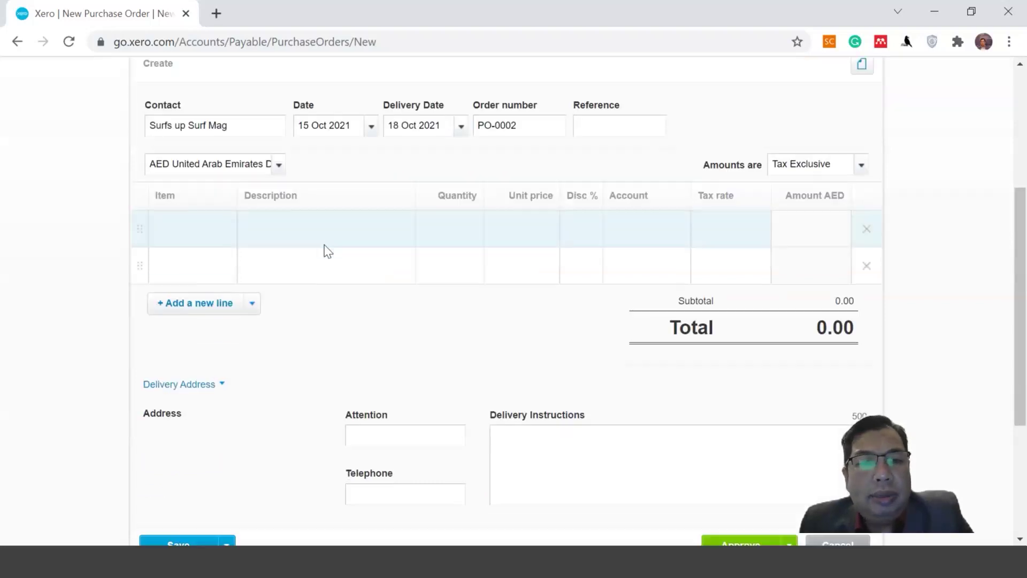
click(211, 231)
click(225, 226)
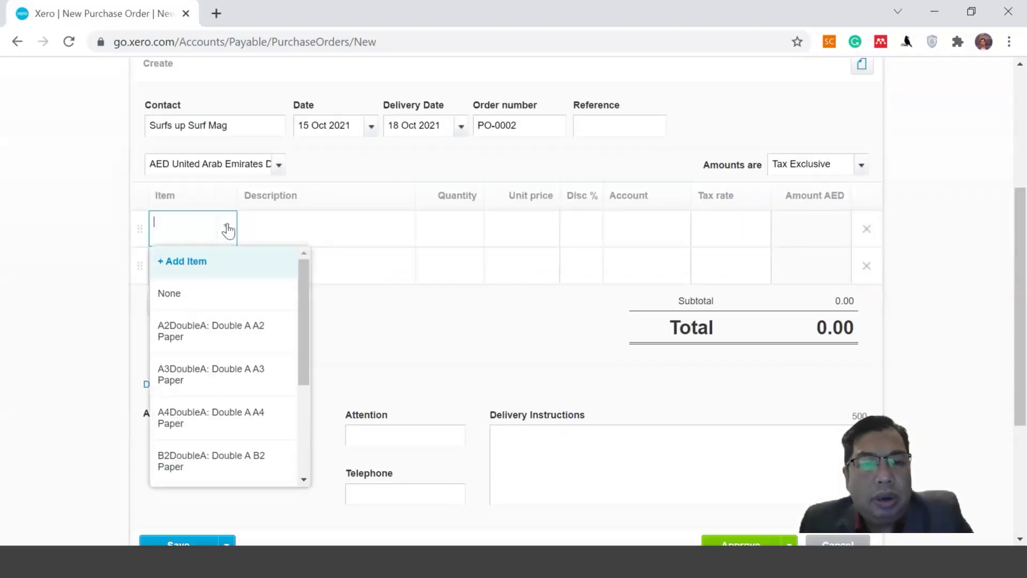
mouse_move(303, 294)
mouse_down()
mouse_move(309, 381)
mouse_move(309, 303)
mouse_up()
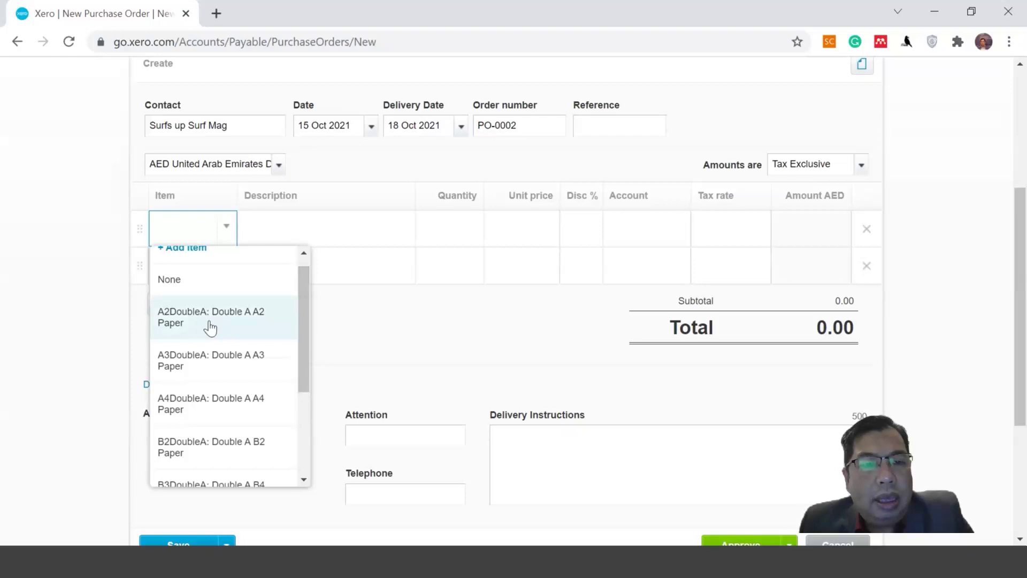
click(266, 330)
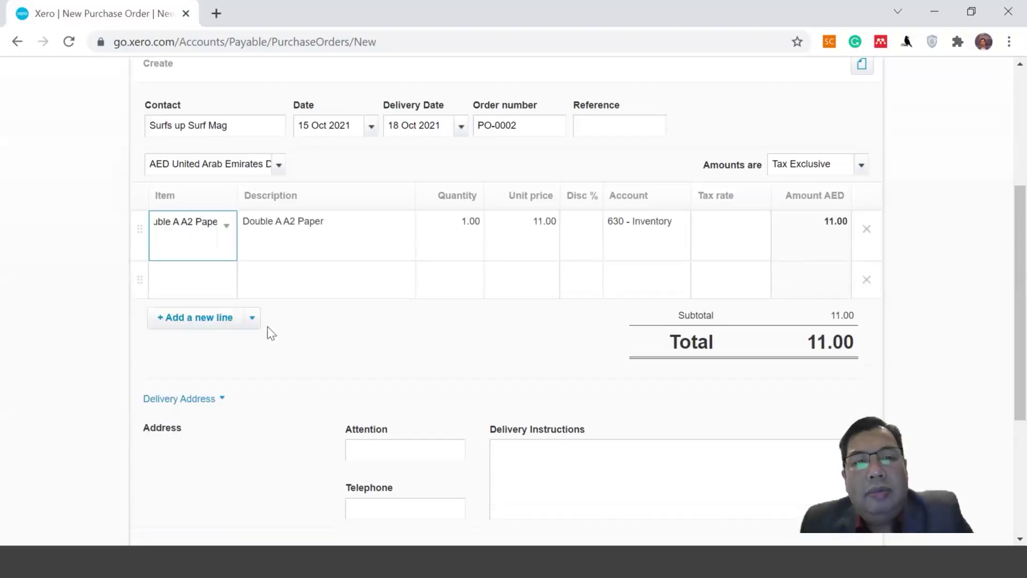
click(230, 242)
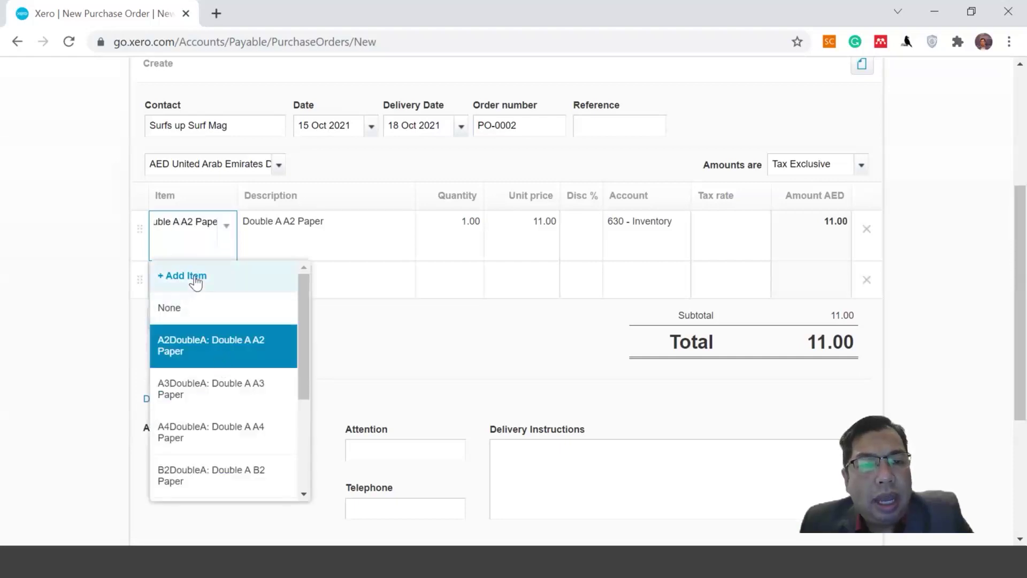
mouse_move(302, 300)
mouse_down()
mouse_move(298, 406)
mouse_move(297, 281)
mouse_up()
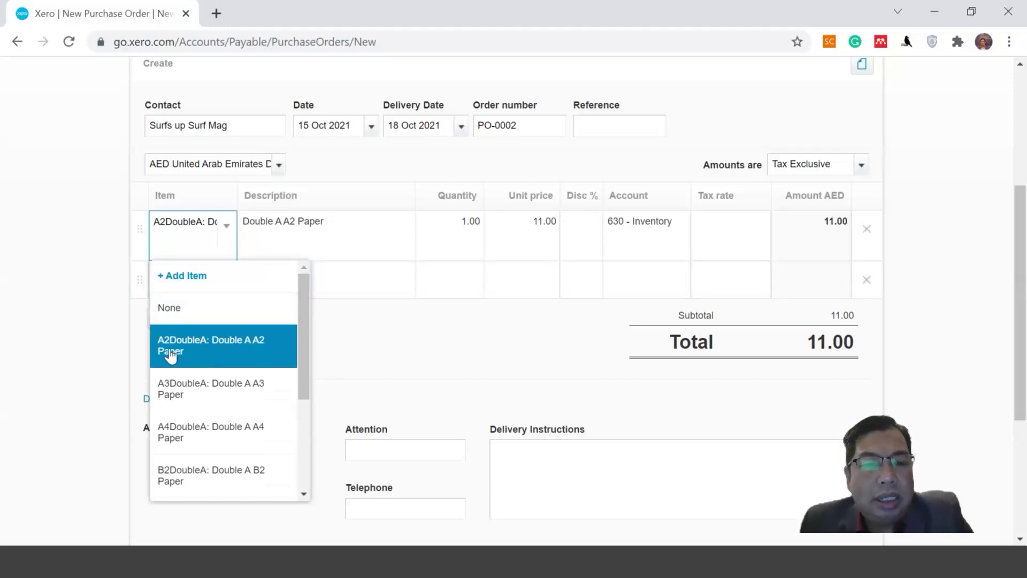
click(225, 353)
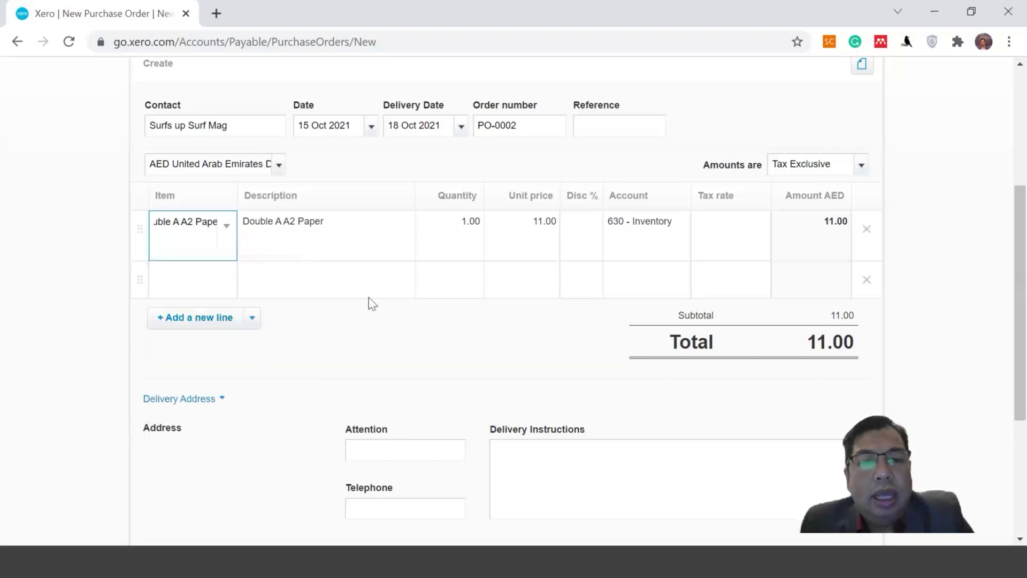
Step: Set the Double A A2 Paper line's quantity to 40 and its discount to 5%
click(435, 226)
text(40)
click(451, 296)
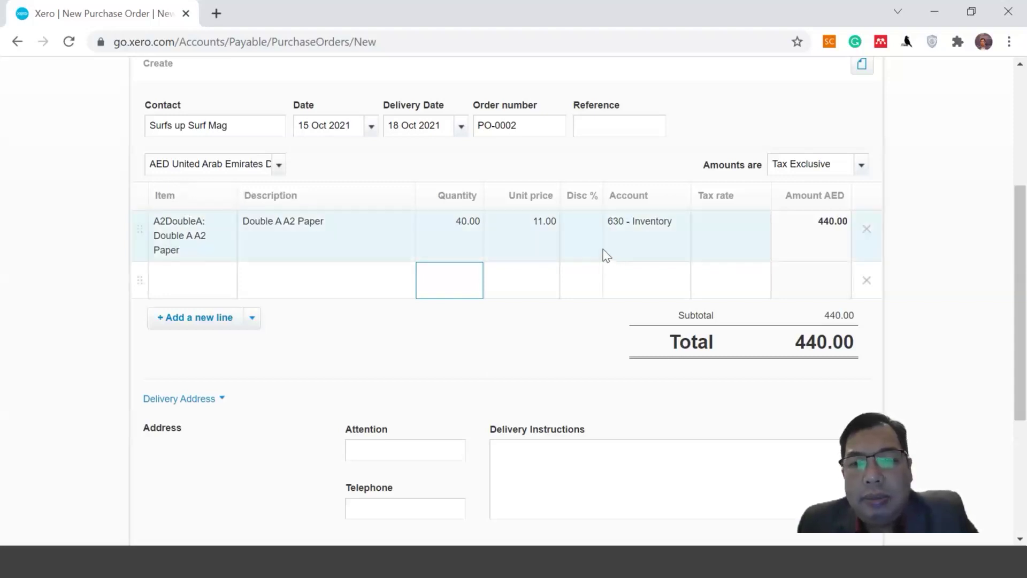
click(592, 230)
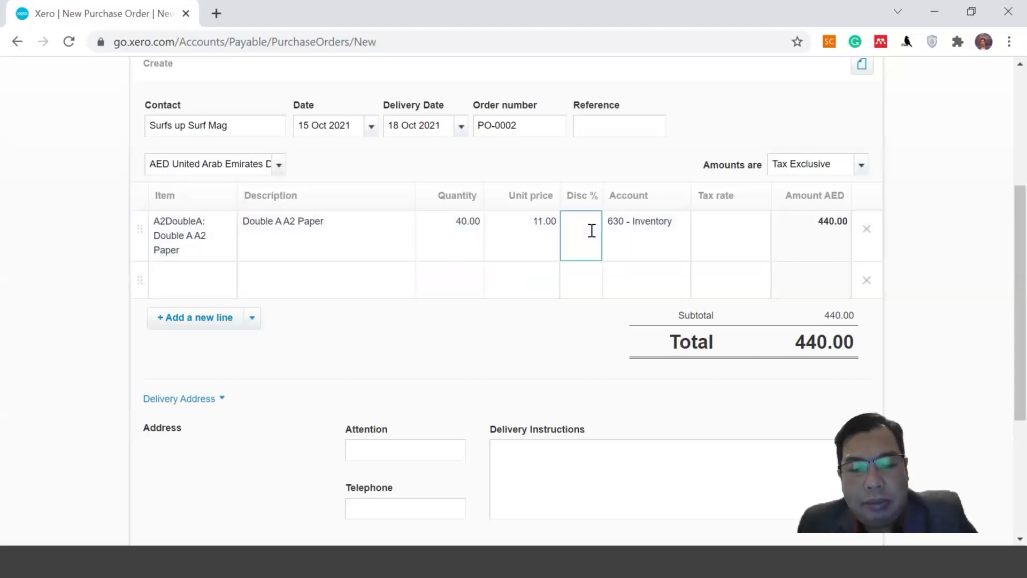
text(5)
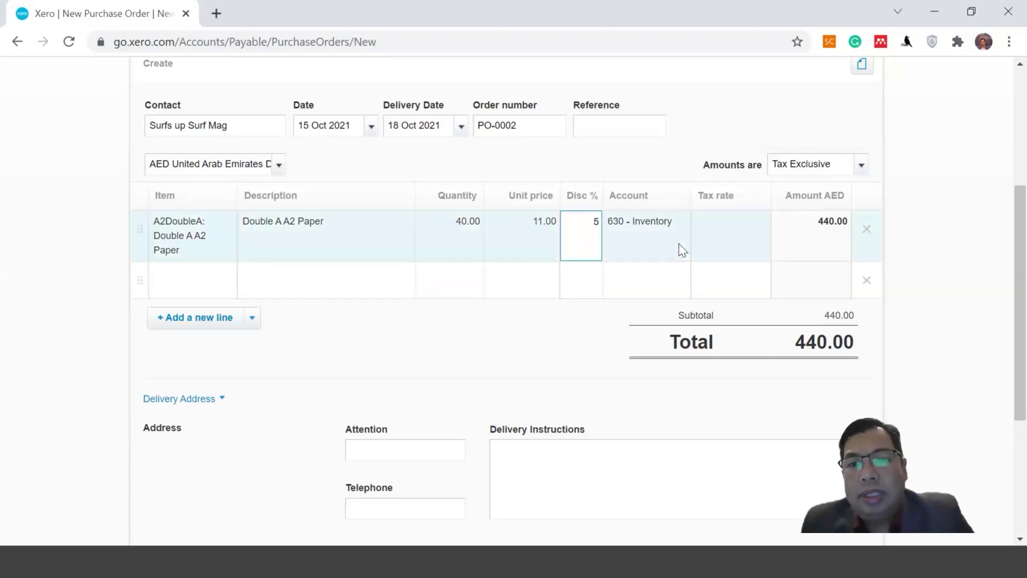
key(Return)
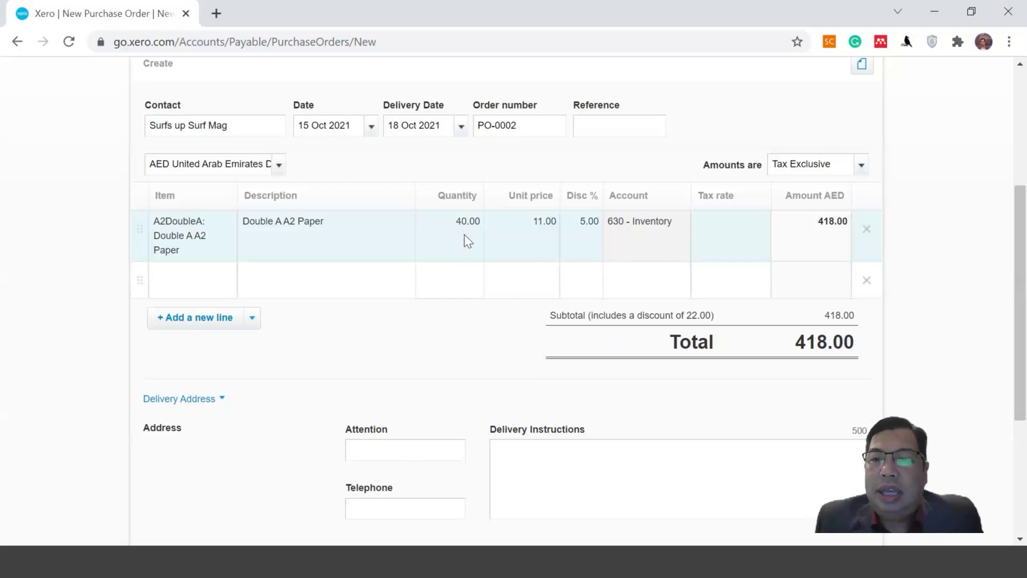
click(861, 167)
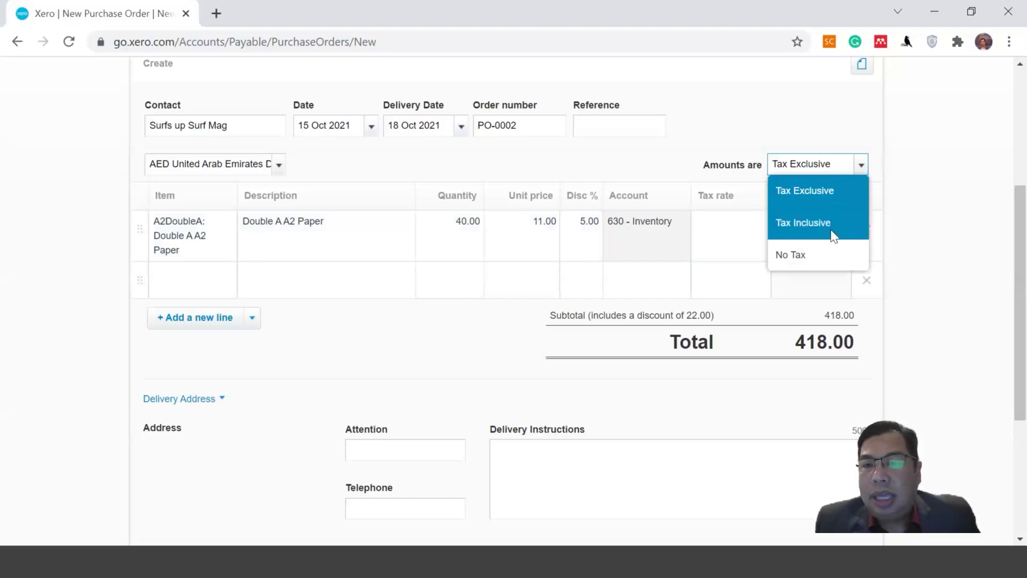
click(831, 234)
click(860, 164)
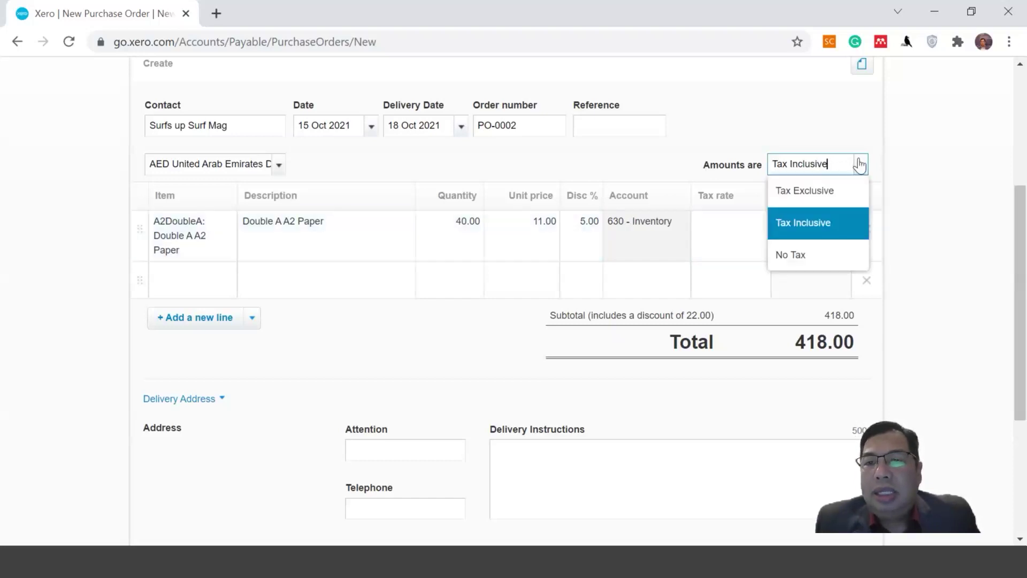
click(811, 193)
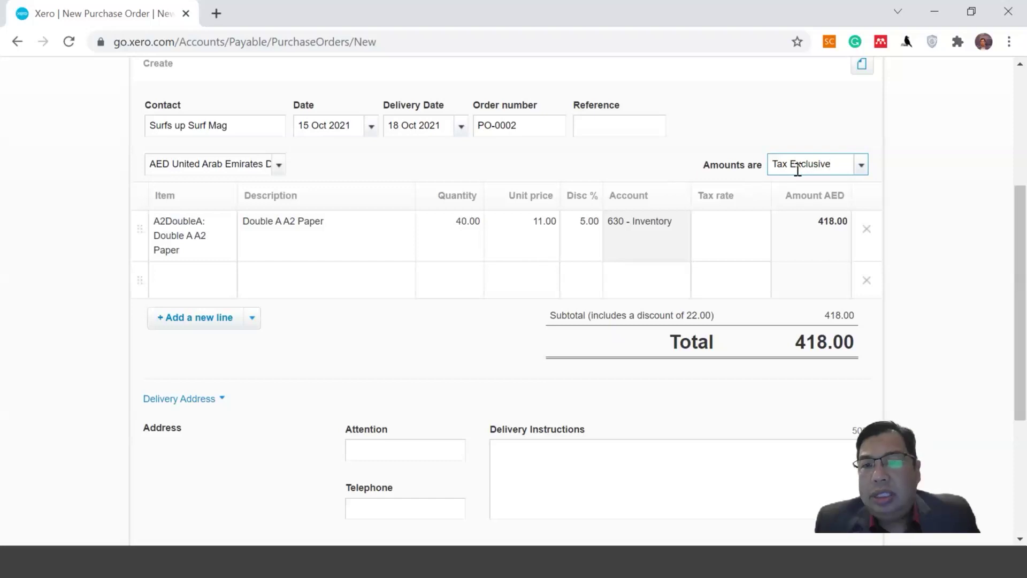
Step: Set the tax rate of the Double A A2 Paper line to None
click(734, 233)
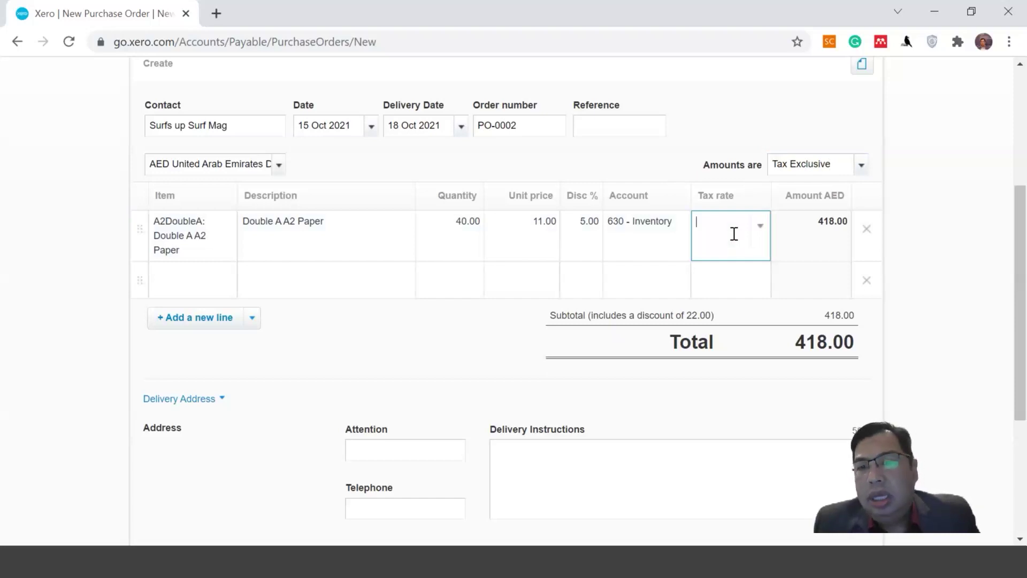
click(762, 229)
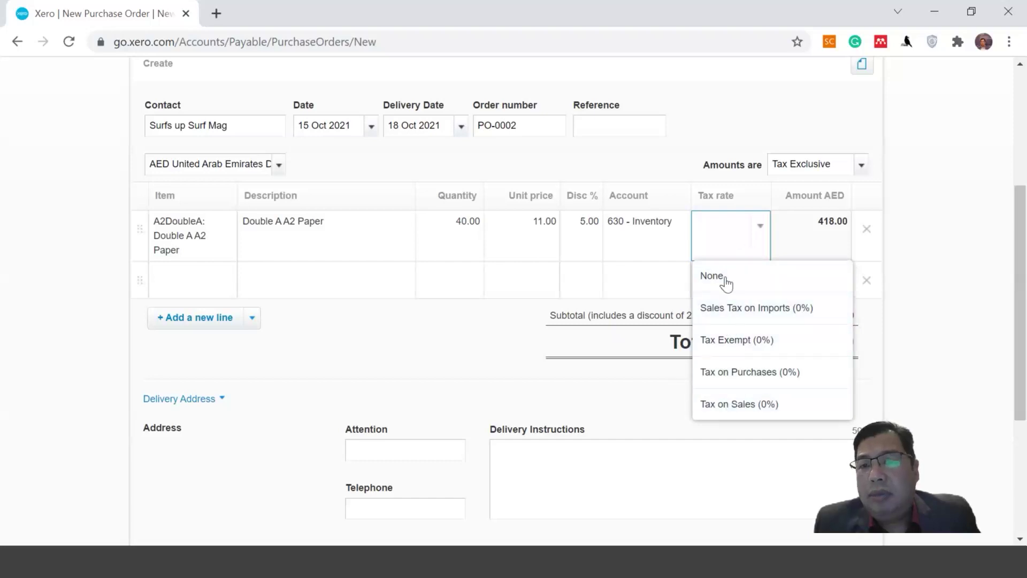
click(712, 277)
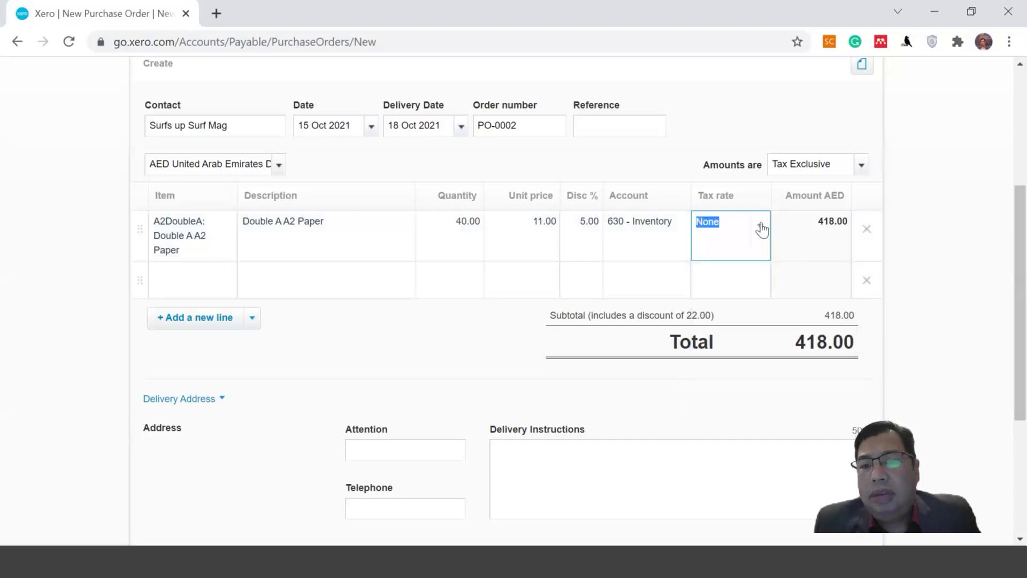
click(761, 227)
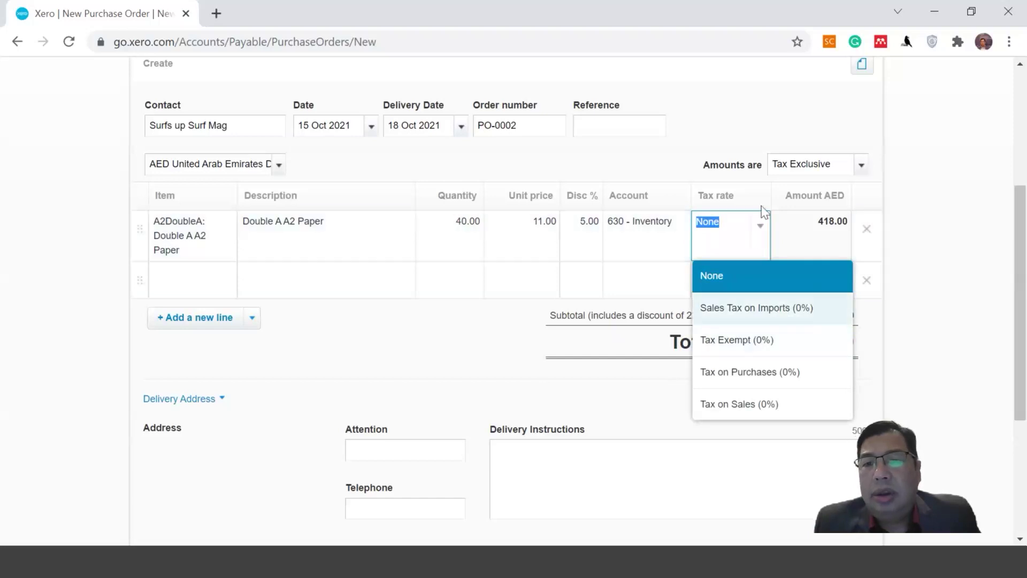
click(765, 209)
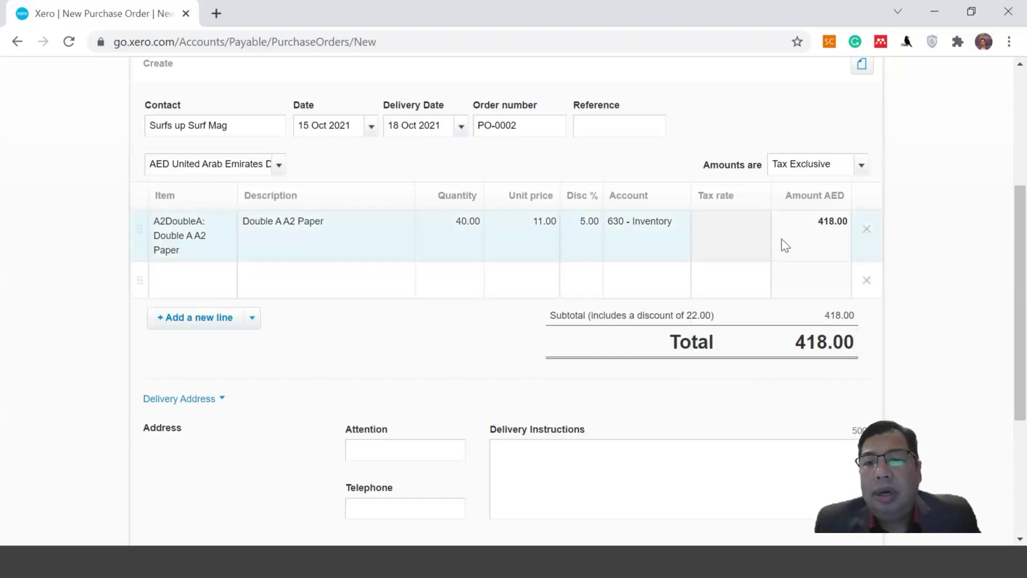
scroll(709, 234, down, 3)
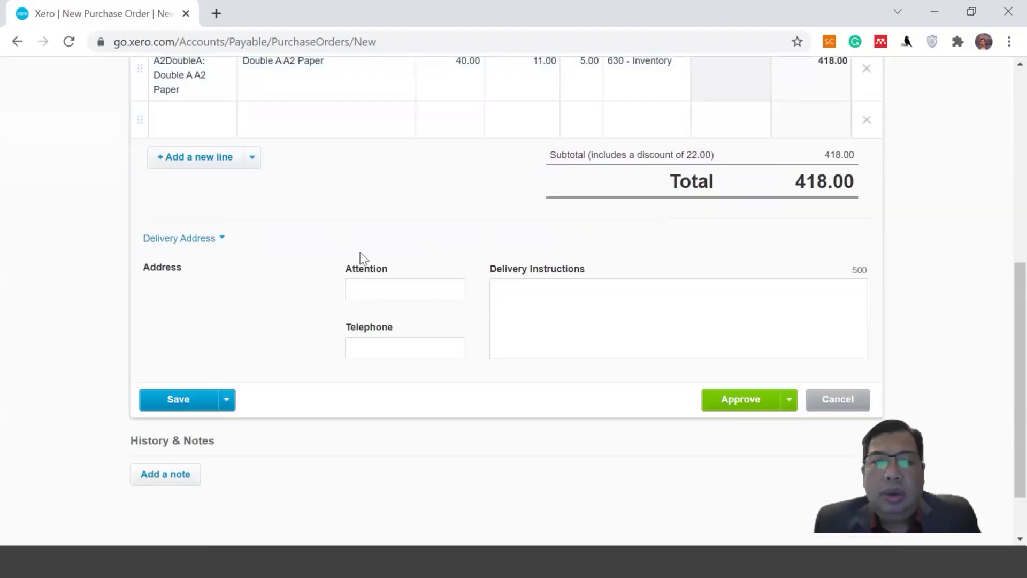
scroll(361, 257, up, 3)
scroll(353, 229, down, 3)
scroll(303, 229, up, 5)
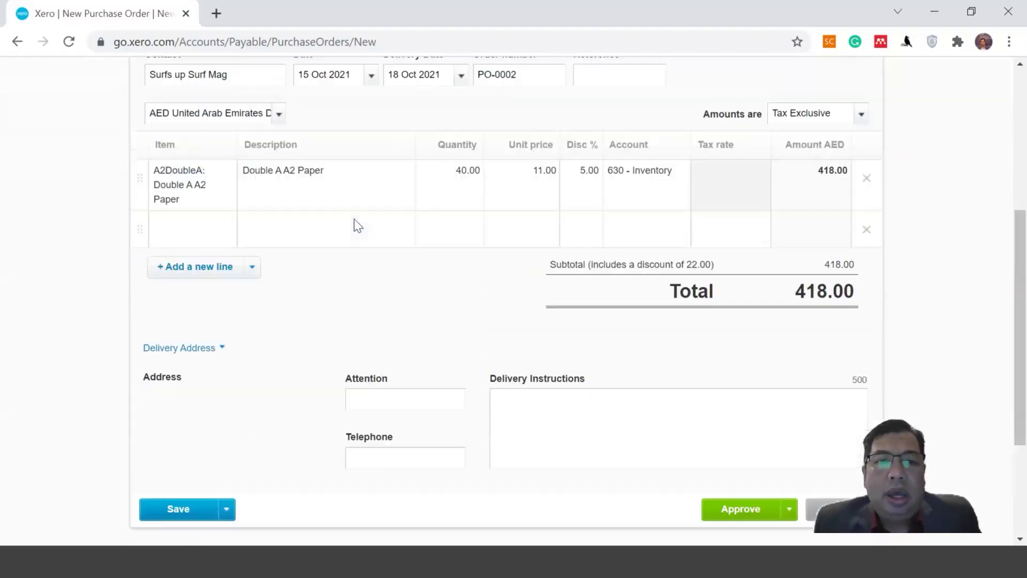
Step: Enter the recipient's title and name as the delivery attention contact
scroll(316, 225, down, 3)
scroll(316, 225, up, 5)
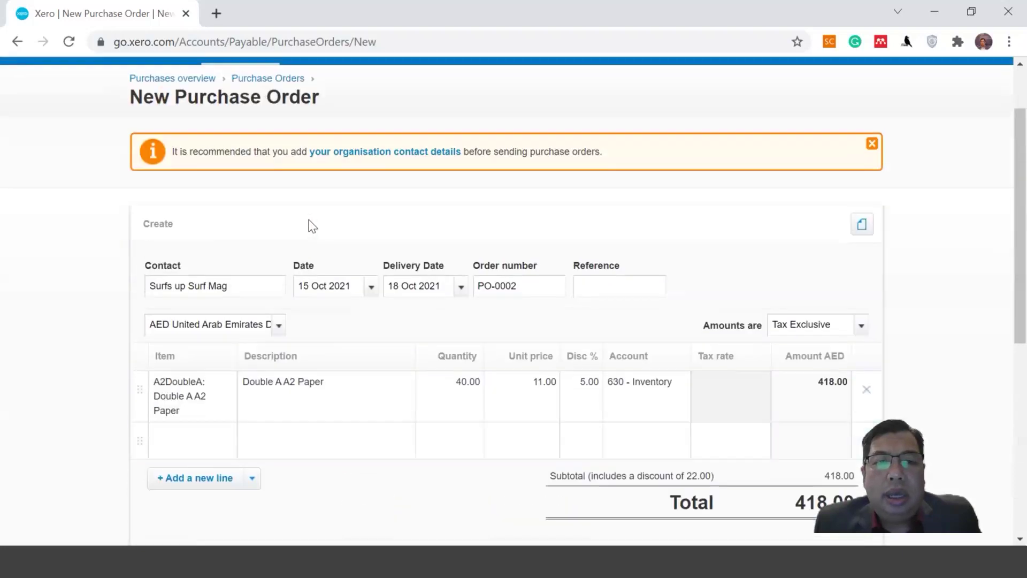
scroll(309, 222, down, 3)
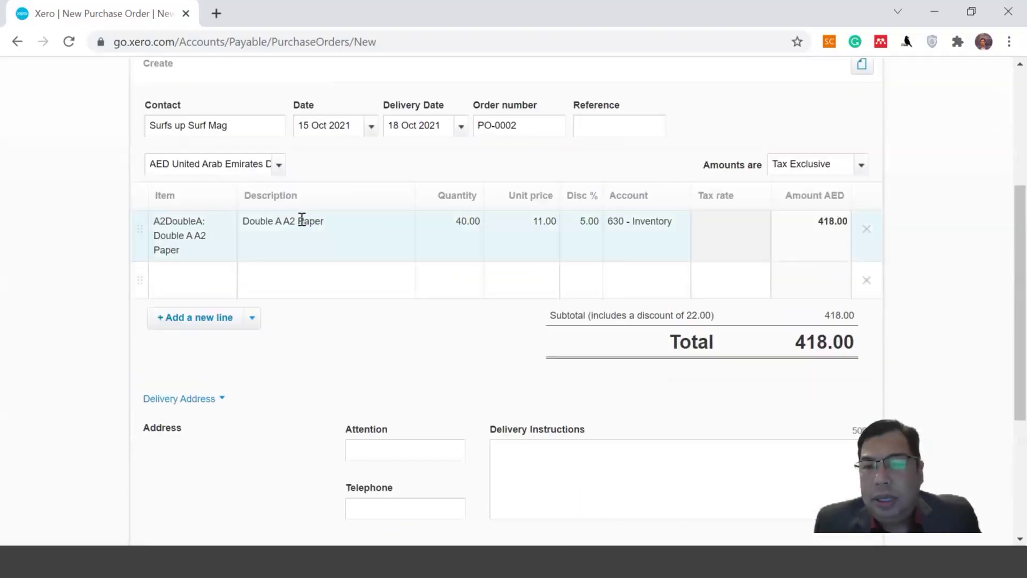
scroll(302, 221, down, 3)
click(401, 292)
text(M)
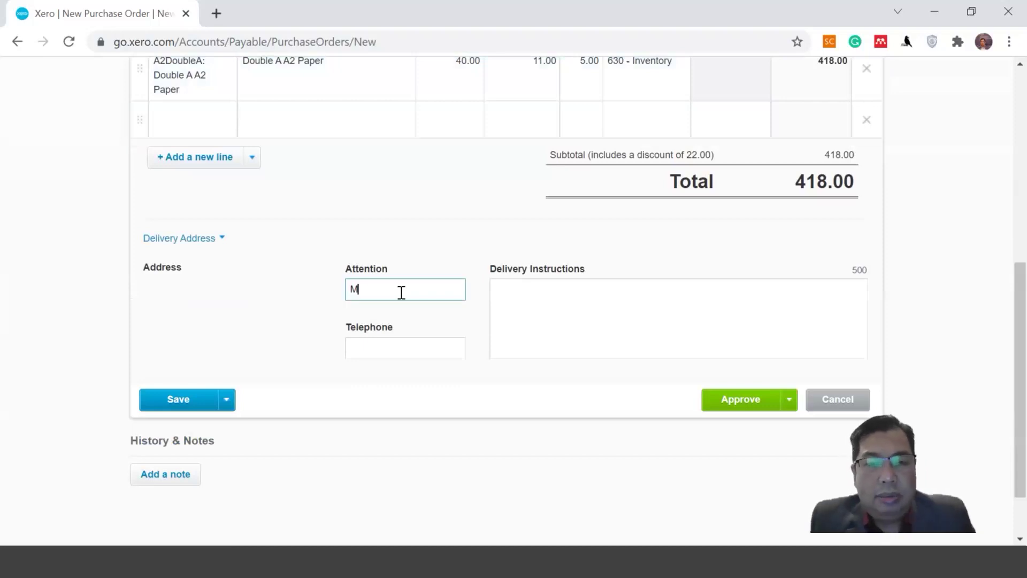
text(s Ahmad)
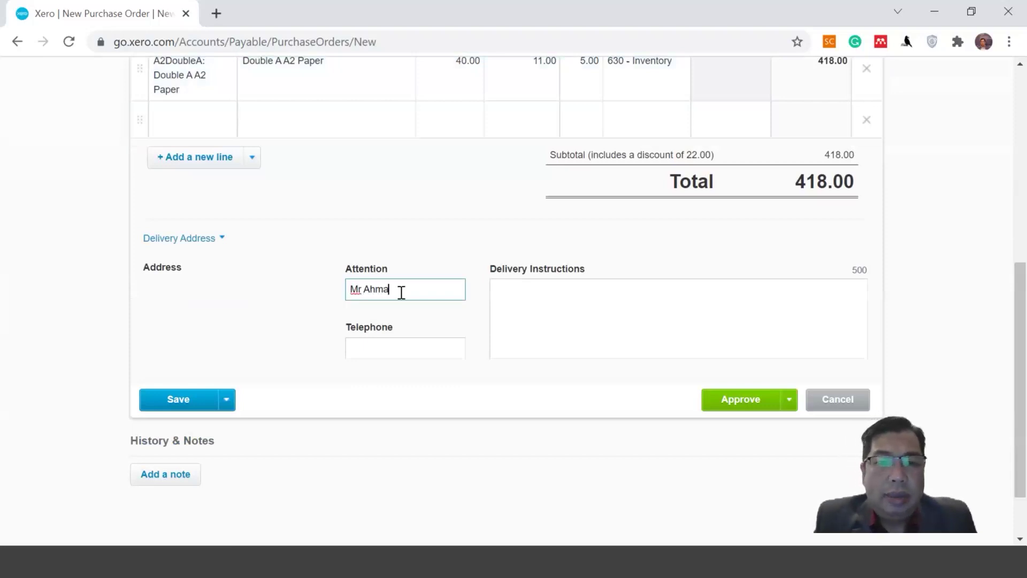
Step: Enter the delivery contact's telephone number, starting with the digit 9 instead of a bracket
click(394, 343)
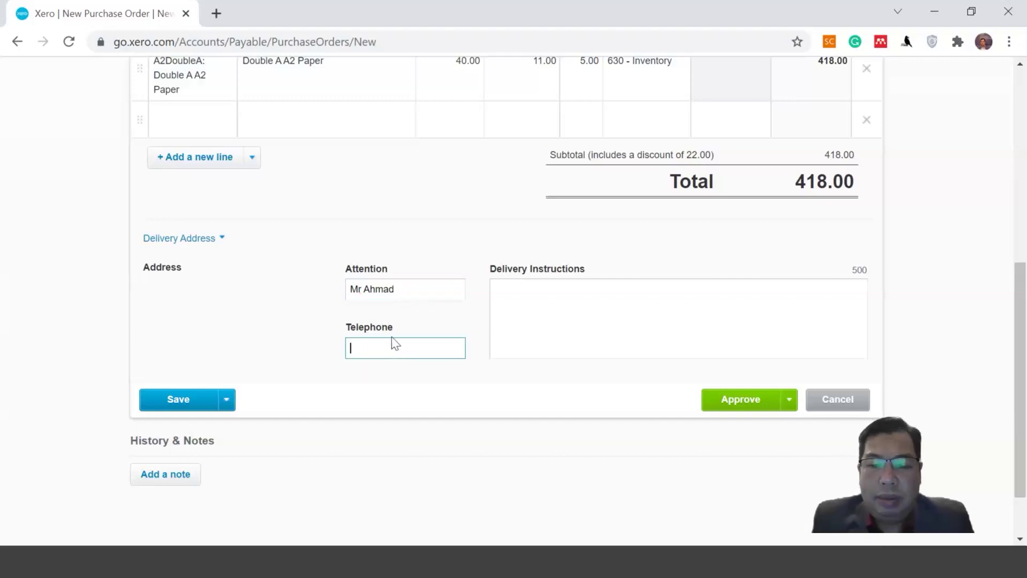
text((711)
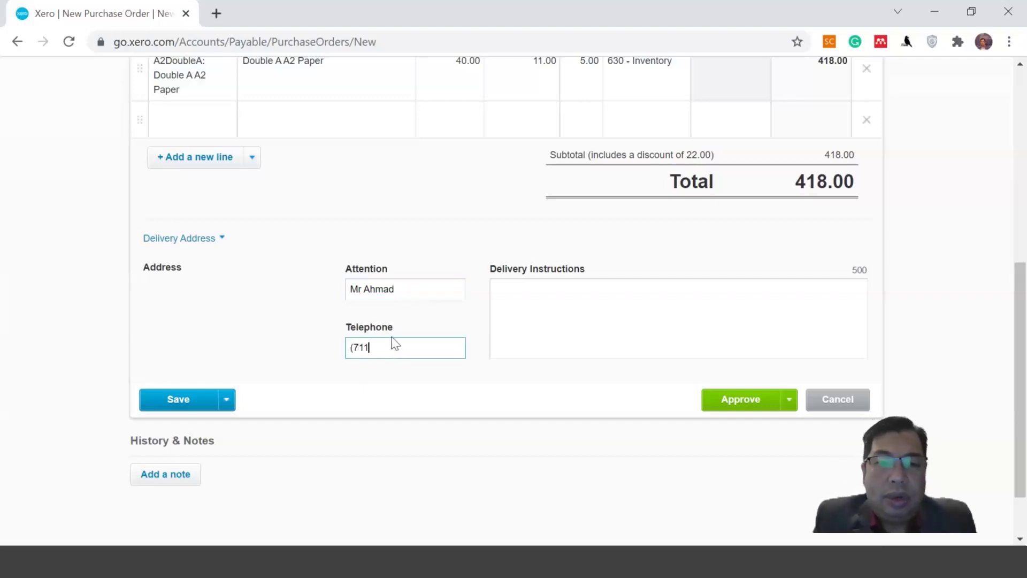
text(11111)
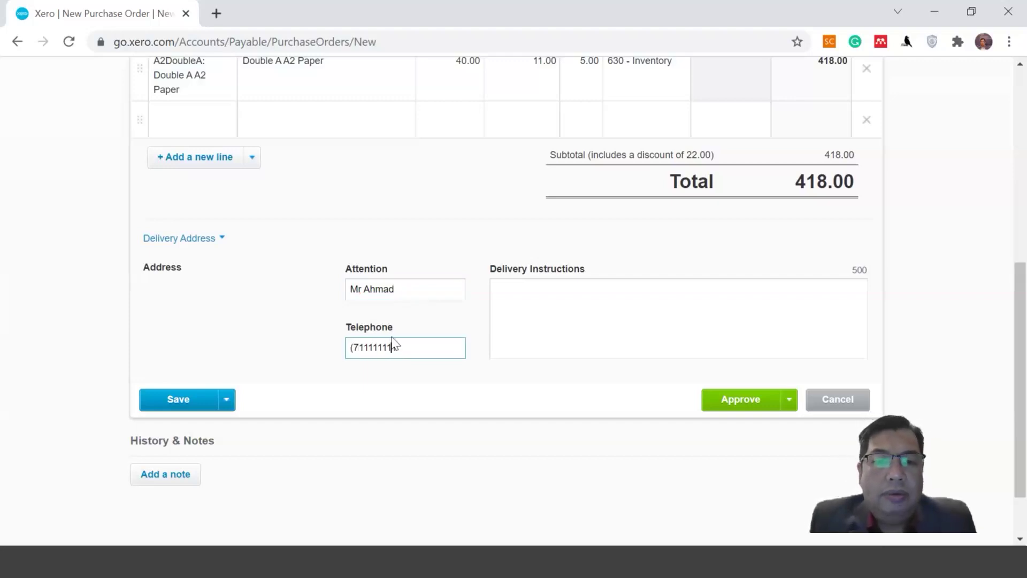
key(Home)
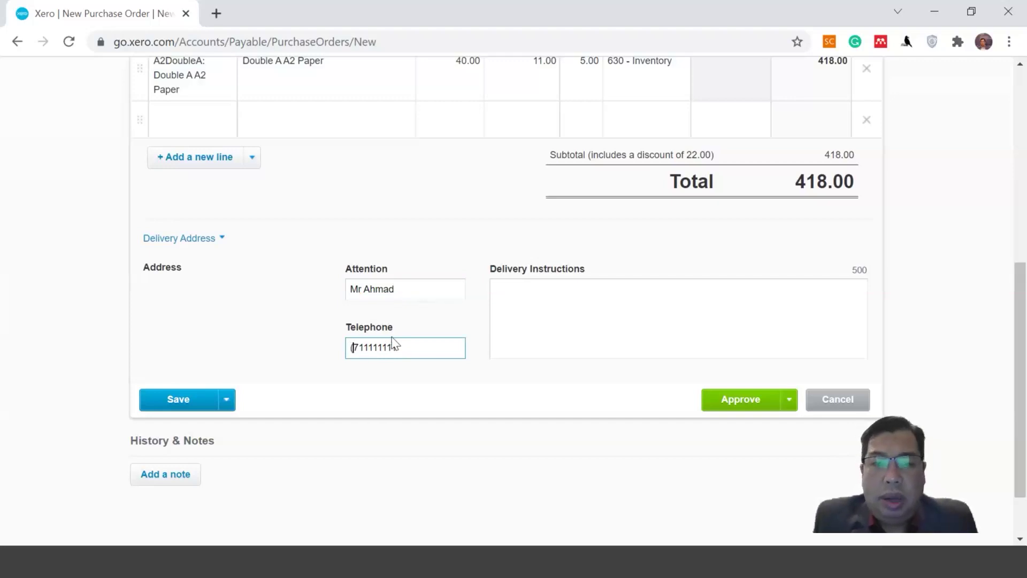
key(Delete)
text(9)
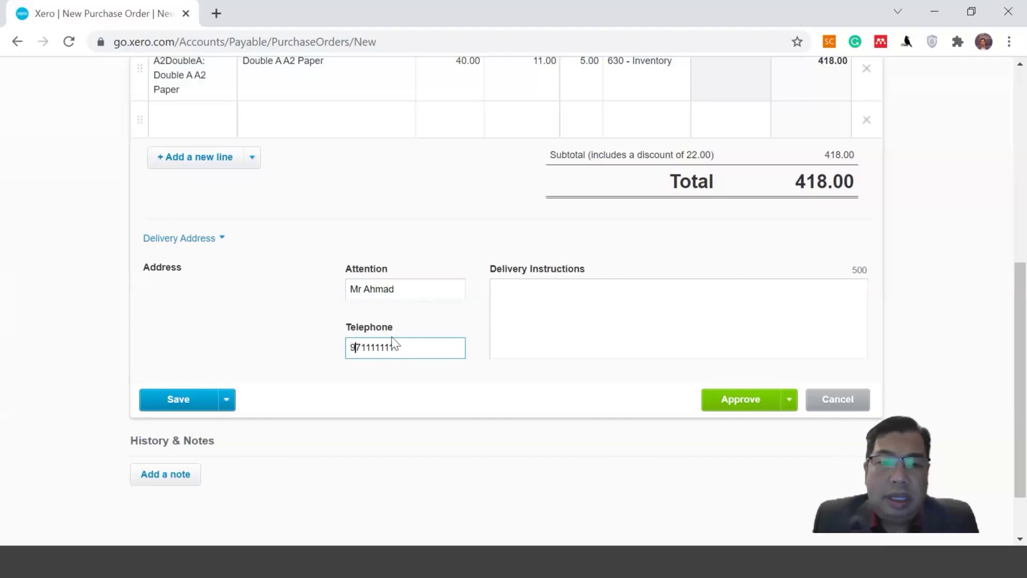
Step: Enter the delivery instructions "Please deliver before 5 pm", correcting the misspelled word to "before"
click(538, 321)
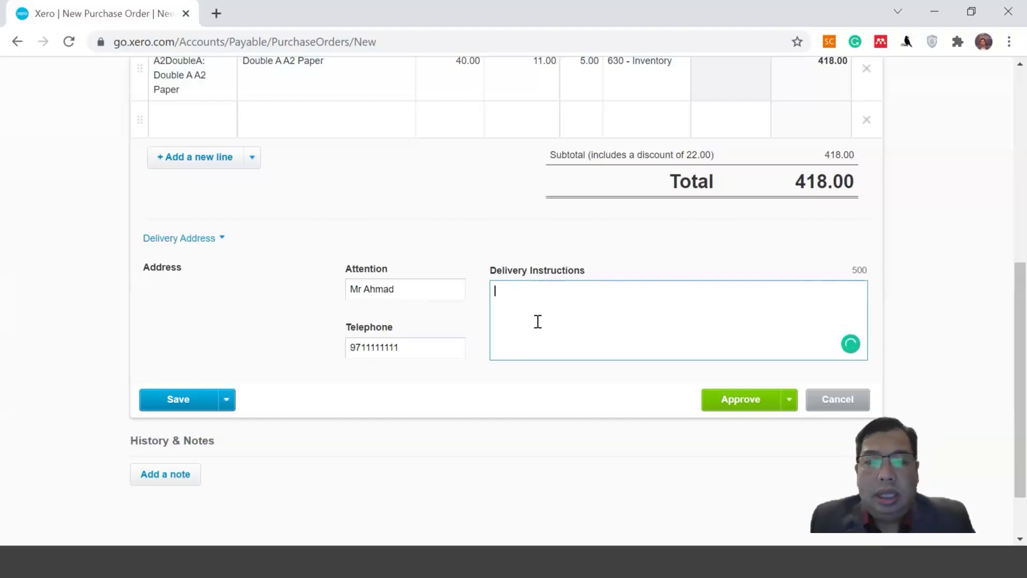
text(Please )
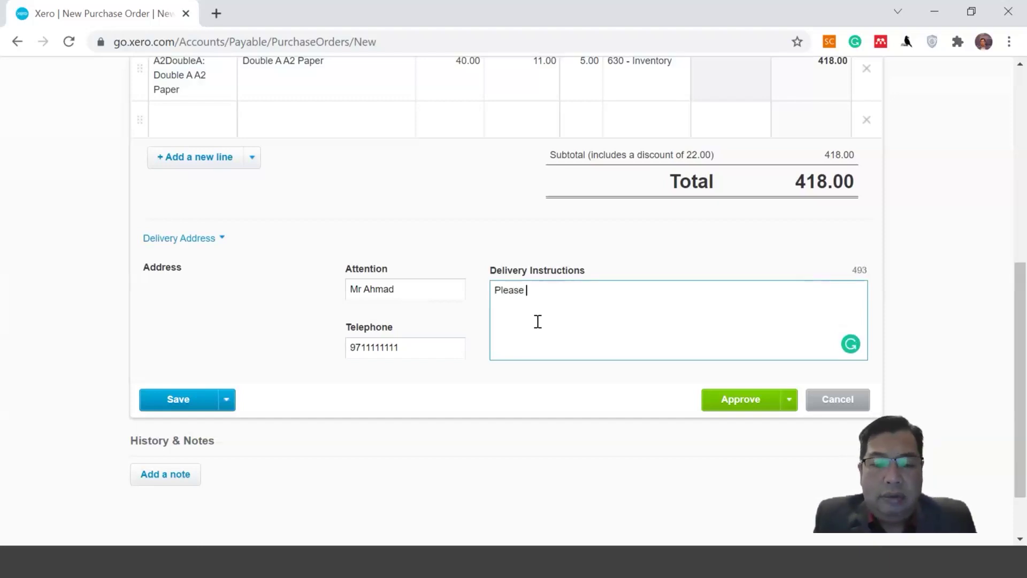
text(deliver befir)
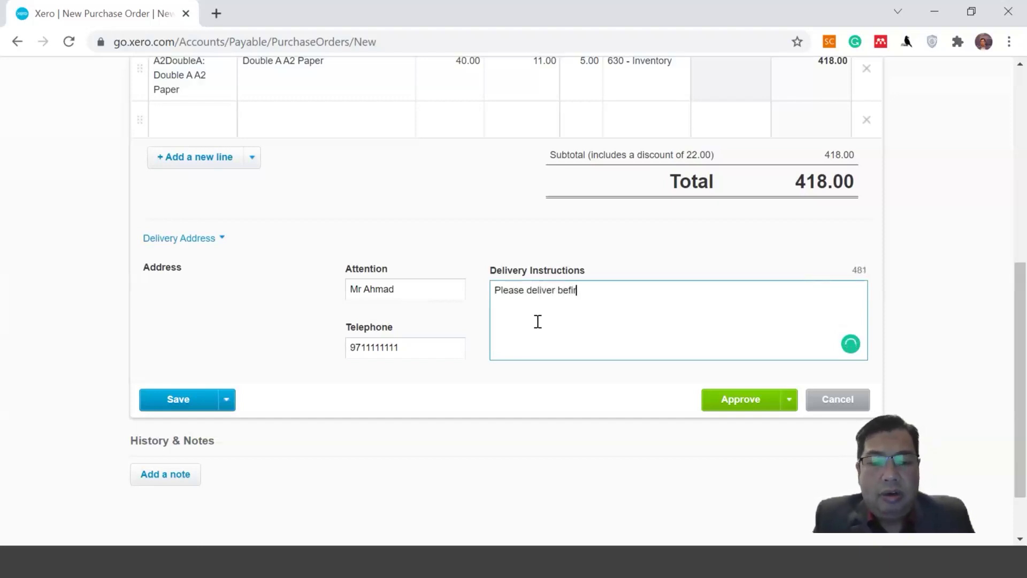
text(e 5 pm)
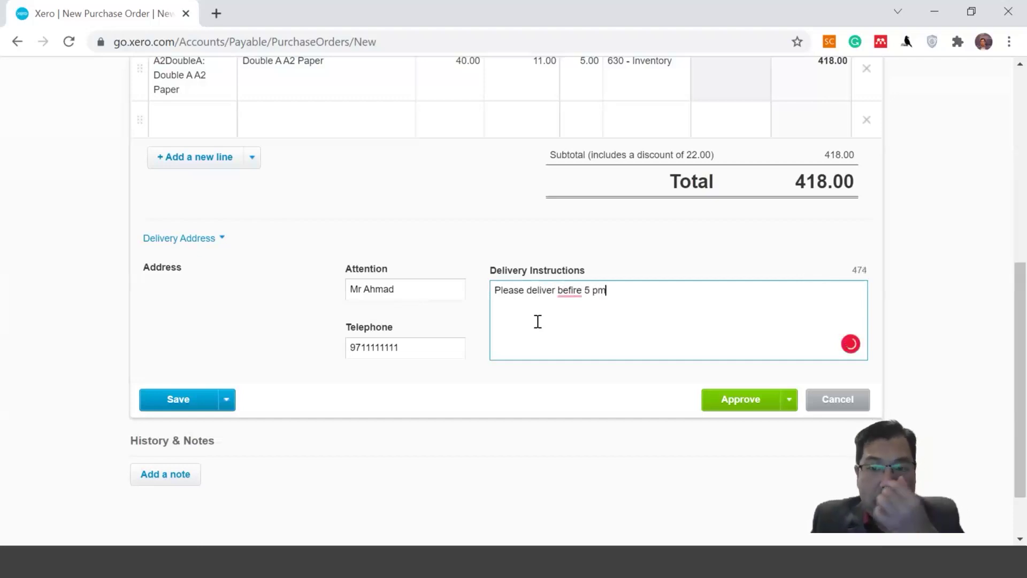
mouse_move(574, 294)
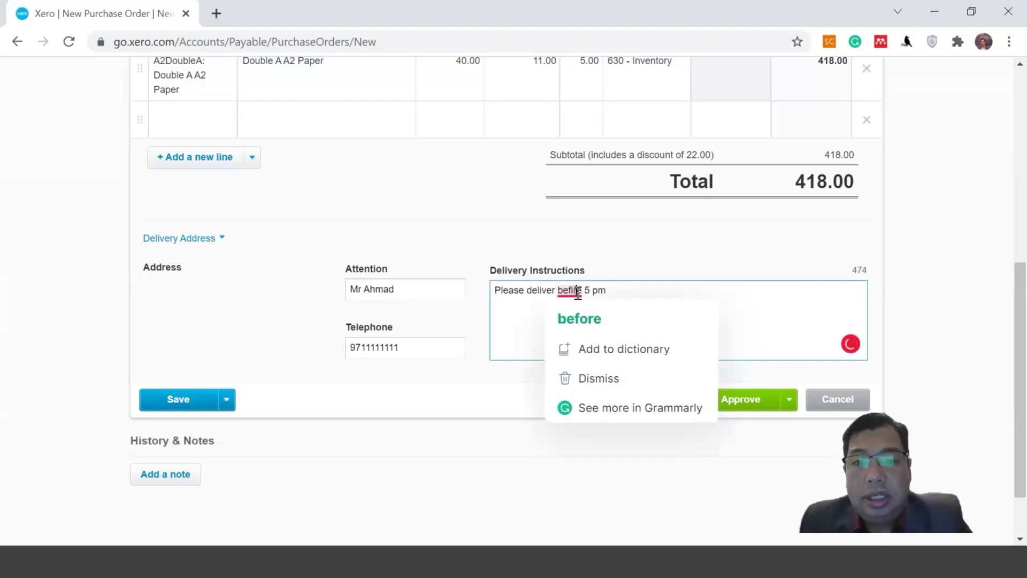
click(579, 318)
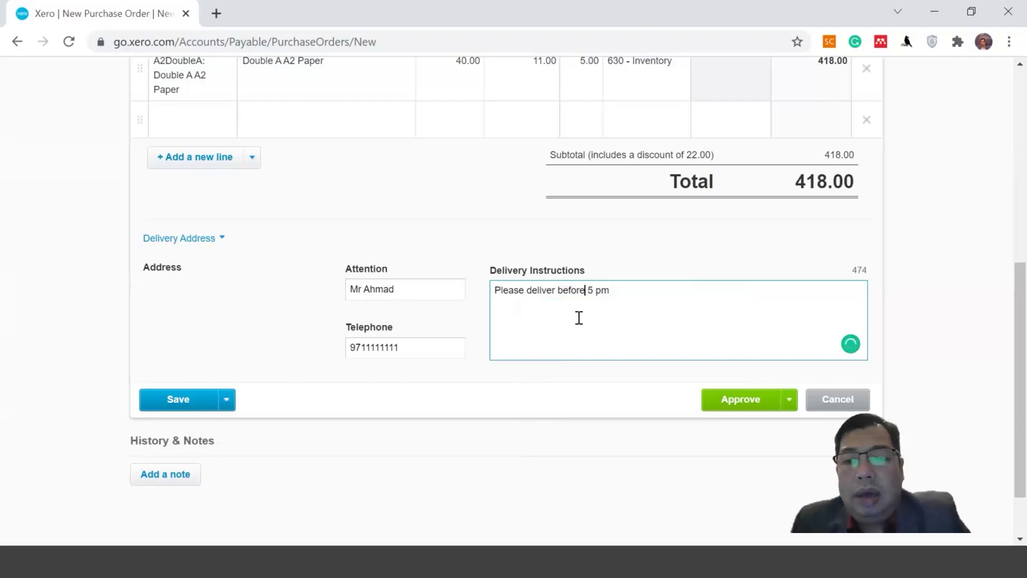
Step: Choose A3DoubleA: Double A A3 Paper as the item on the second order line
scroll(581, 317, up, 8)
scroll(582, 323, down, 3)
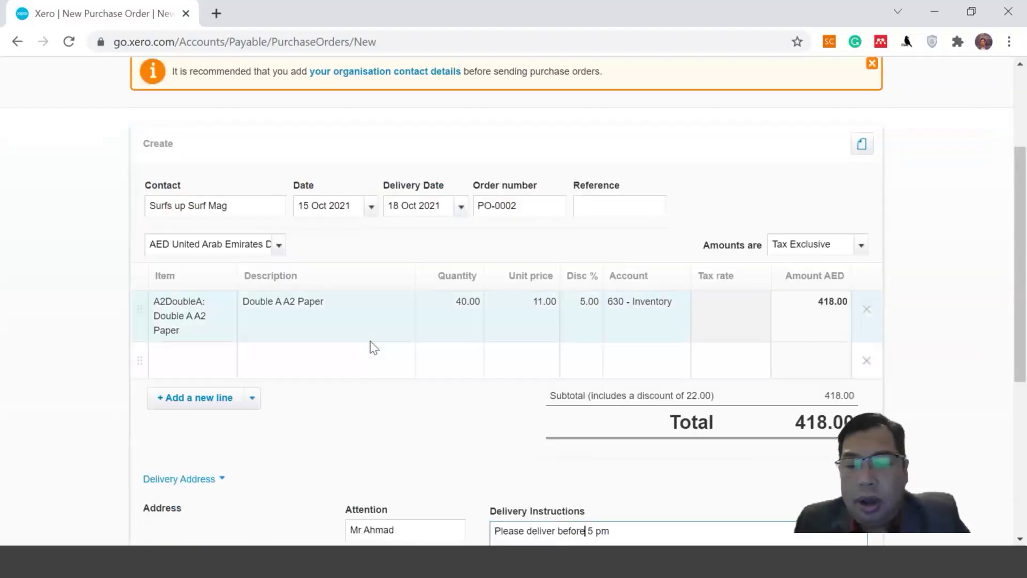
click(200, 361)
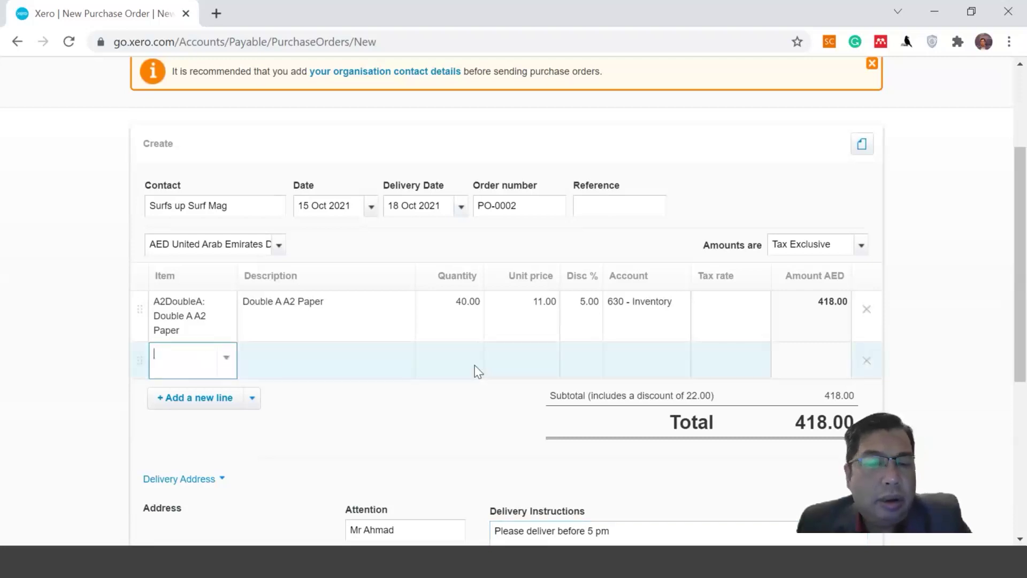
click(227, 357)
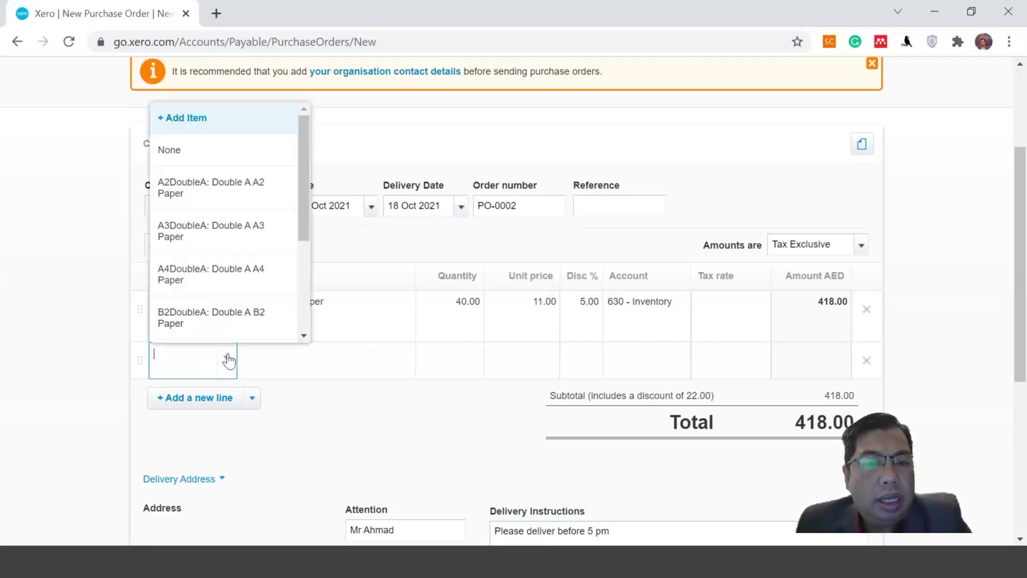
click(252, 234)
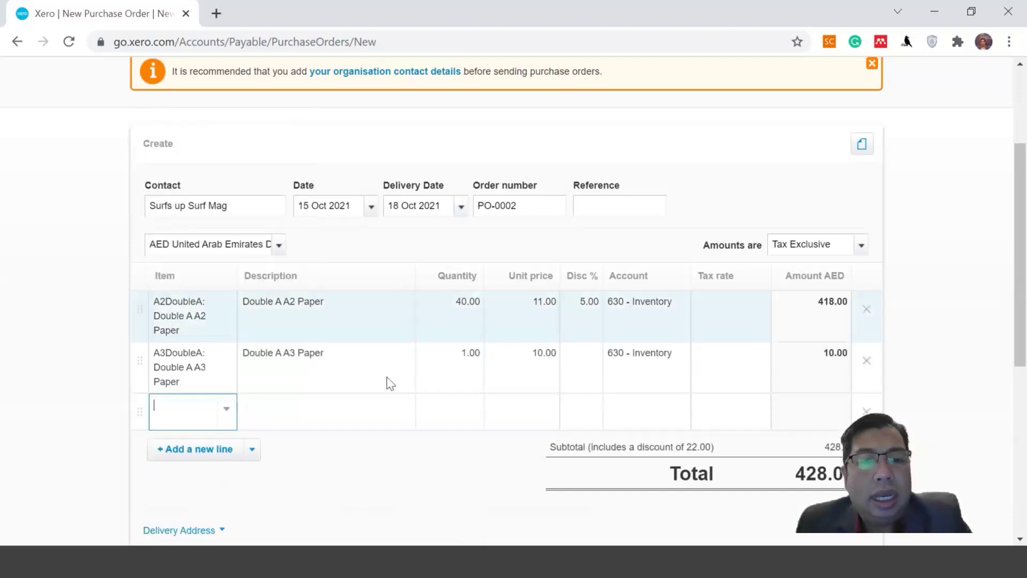
Step: Set the Double A A3 Paper line's quantity to 30 and its discount to 5%
click(471, 374)
text(30)
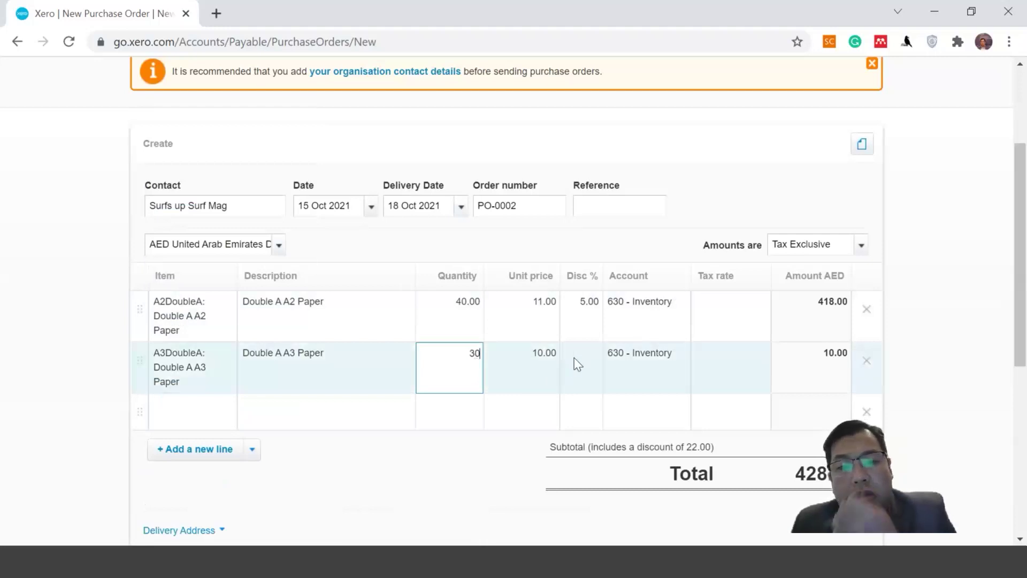
click(605, 374)
click(588, 360)
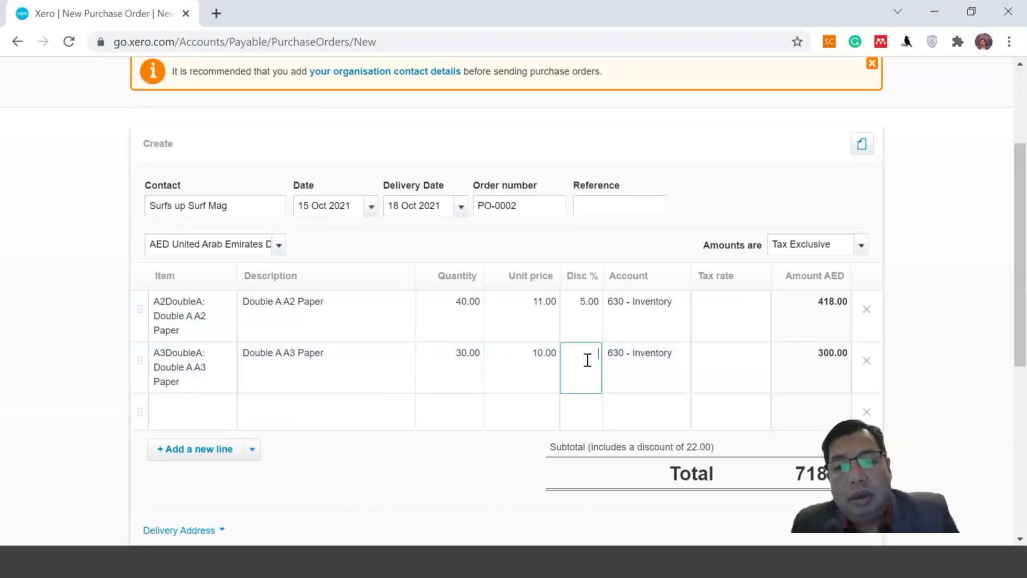
text(5)
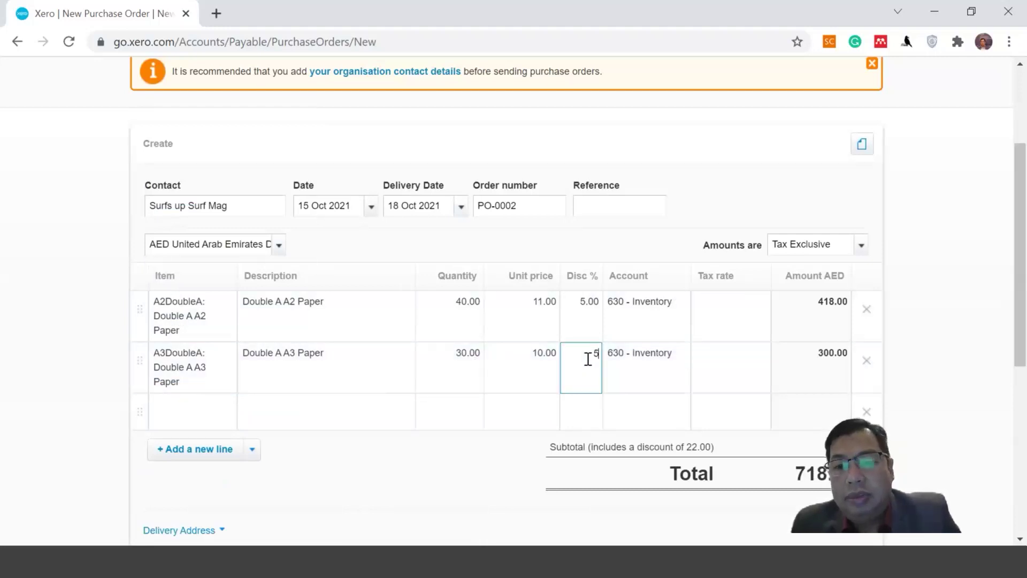
click(573, 410)
Step: Approve the completed purchase order for Surfs up Surf Mag
scroll(939, 378, down, 3)
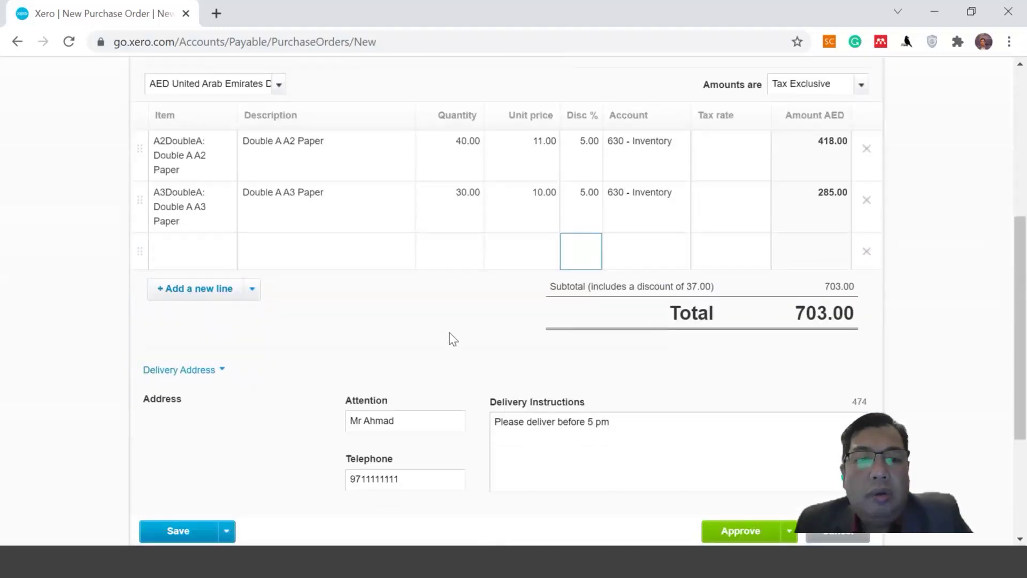
scroll(443, 335, down, 3)
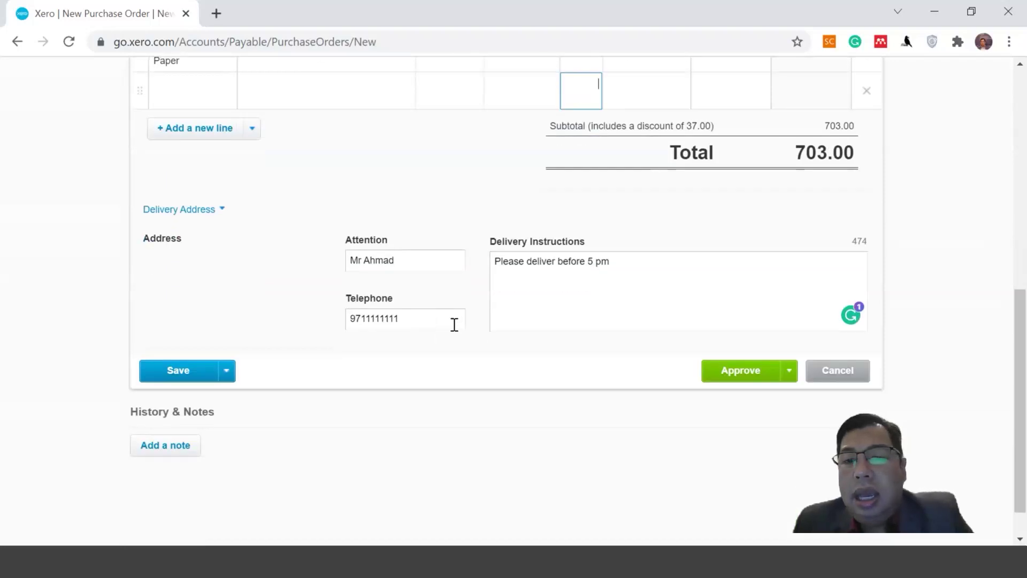
click(753, 379)
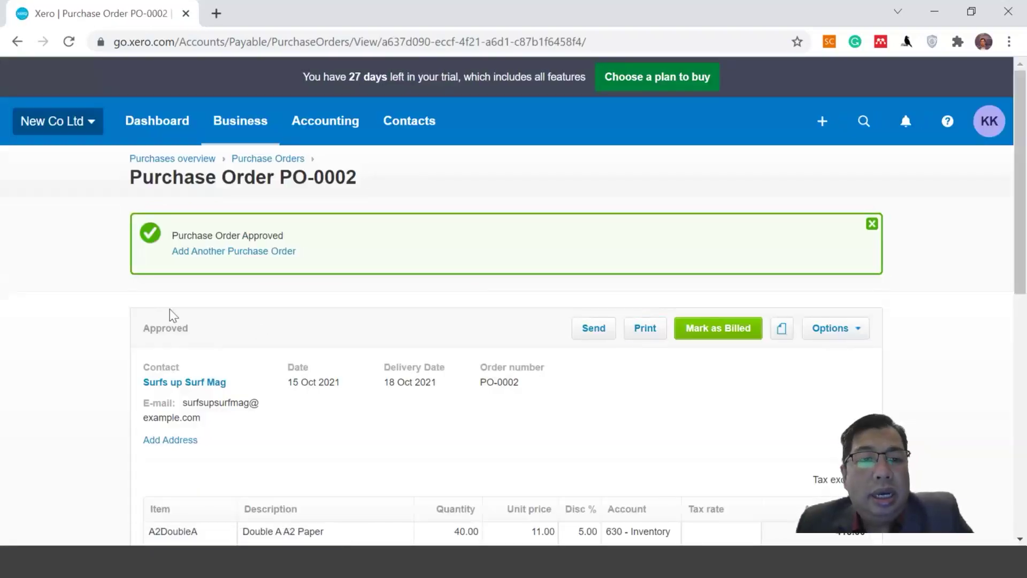
Step: Review the approved order's lines and open the e-mail form for sending it to the supplier
scroll(431, 362, down, 5)
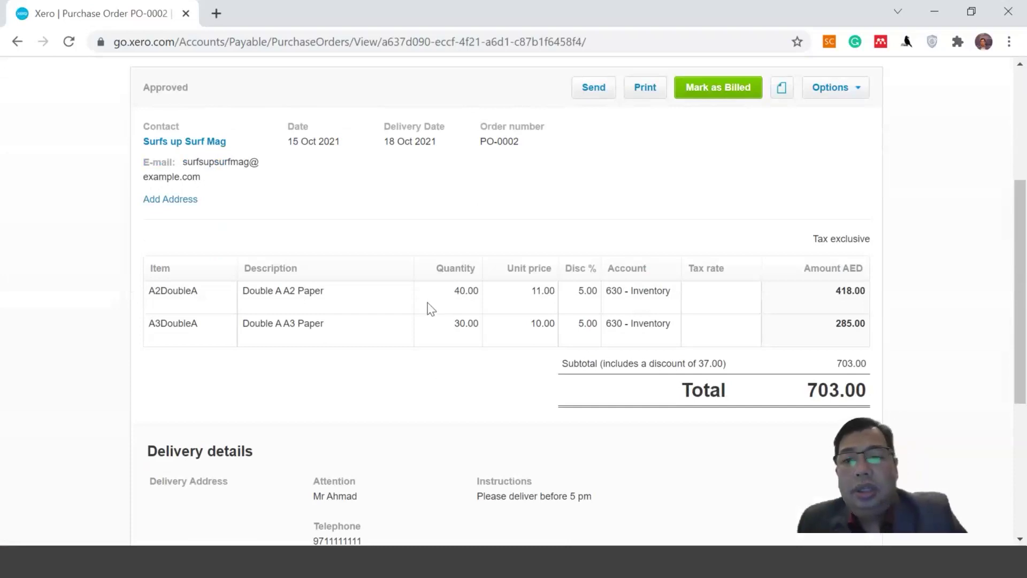
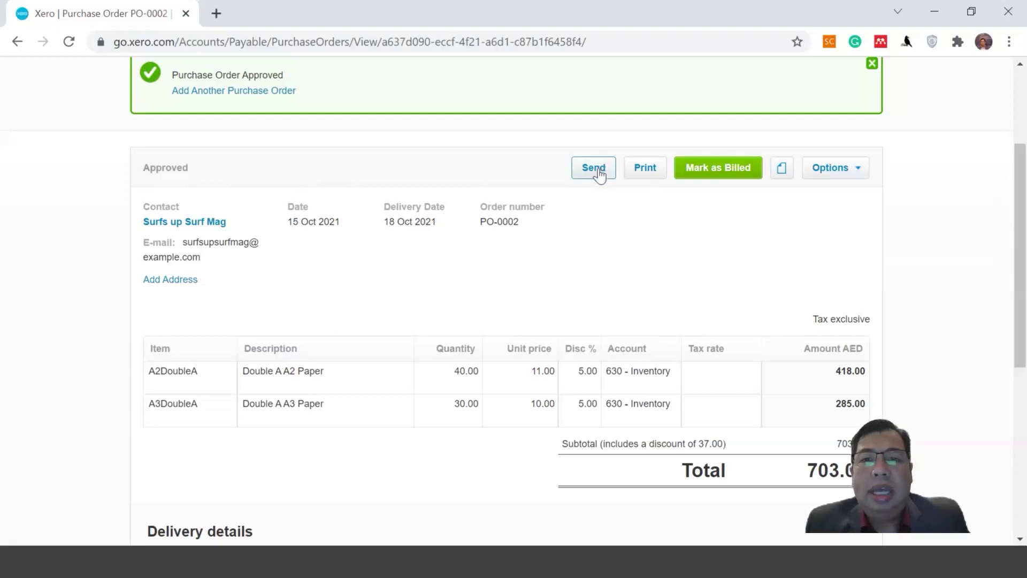
click(599, 170)
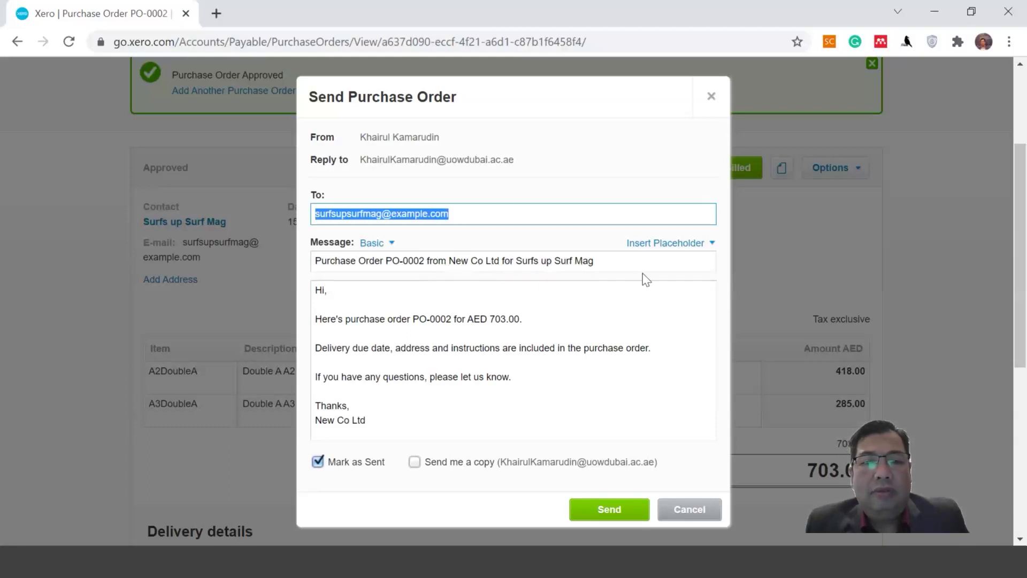
click(464, 297)
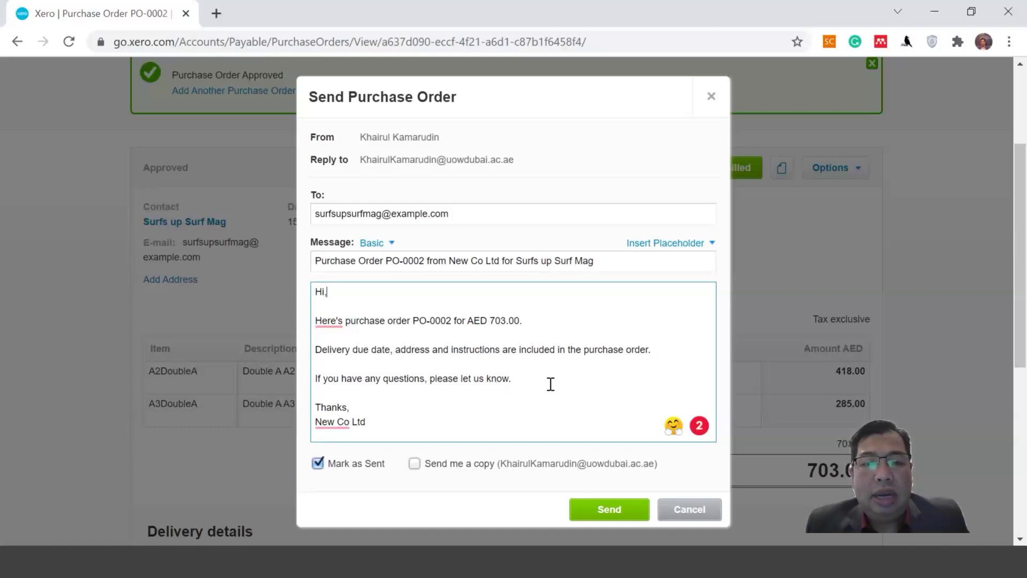
scroll(552, 385, down, 2)
scroll(552, 386, up, 2)
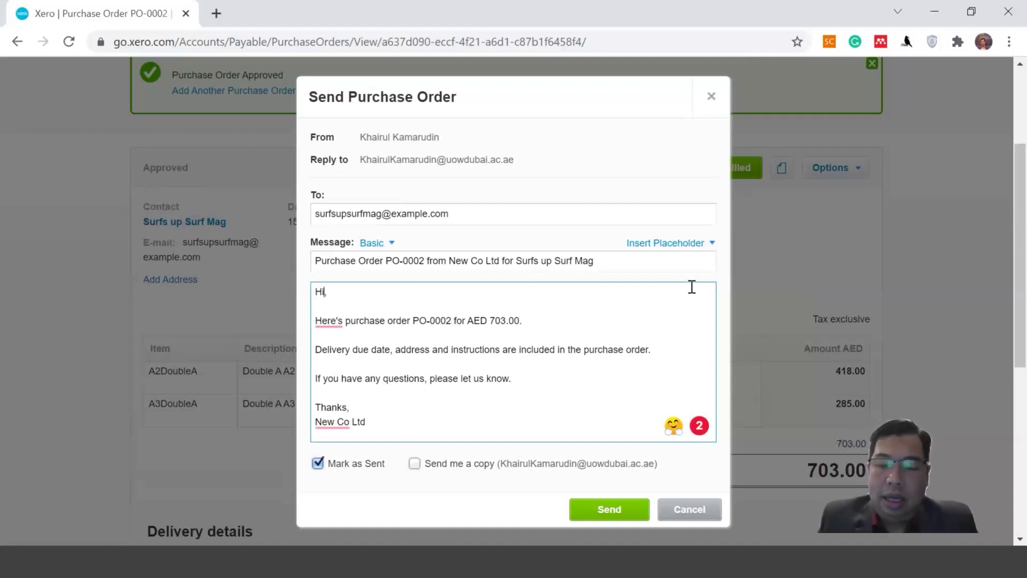
key(Down)
key(Return)
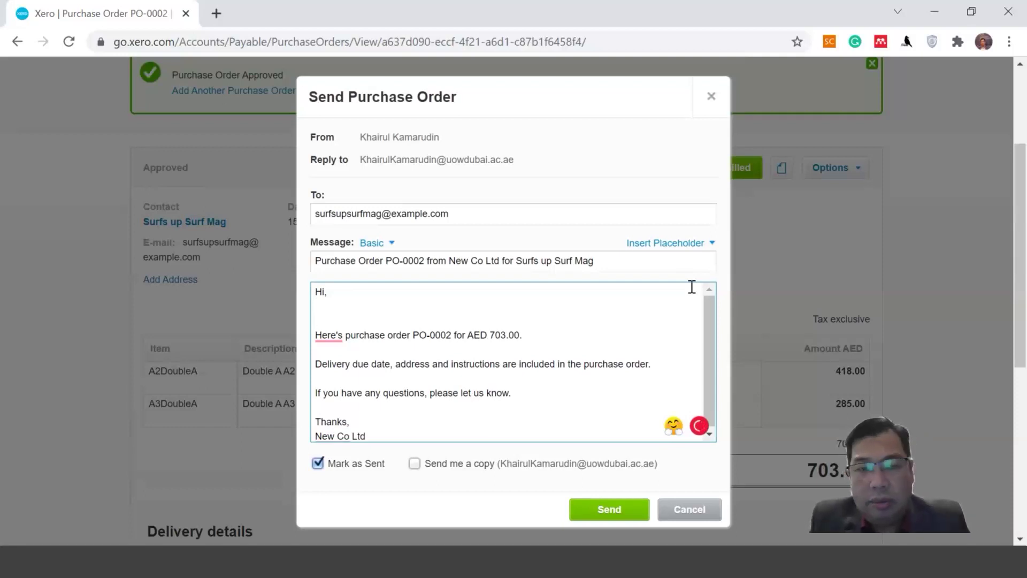
text(kbdflkasnf)
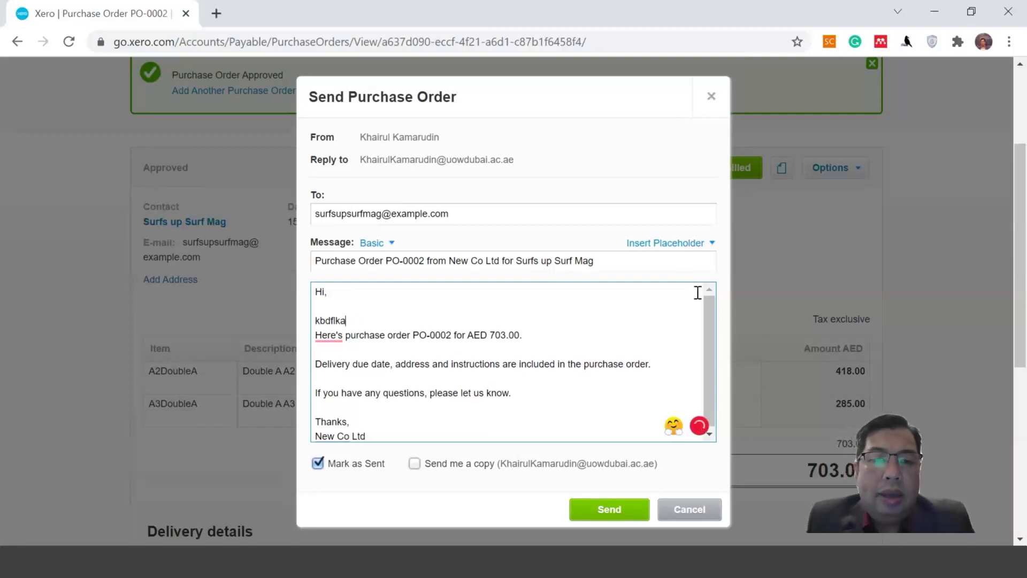
key(BackSpace)
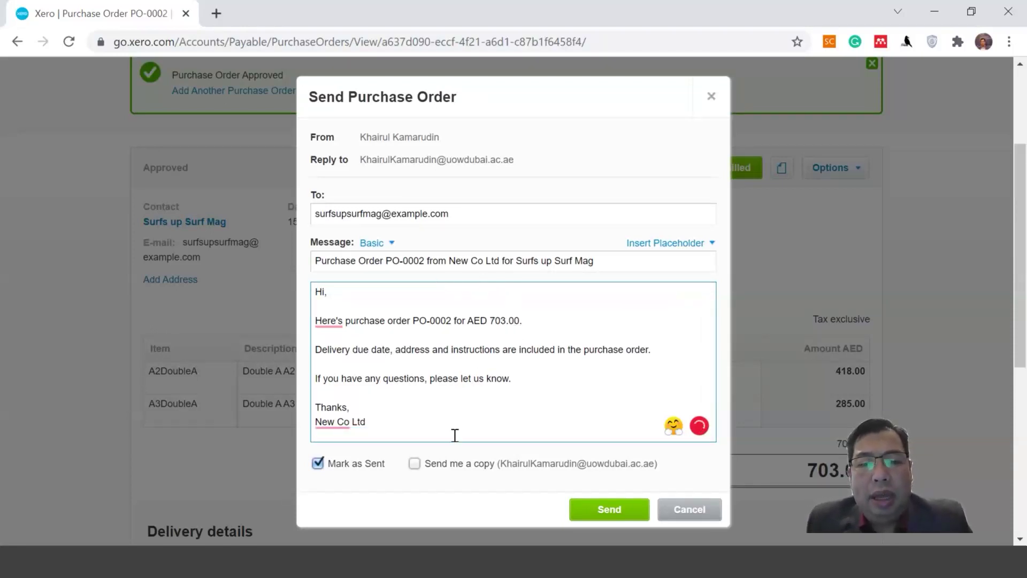
click(415, 465)
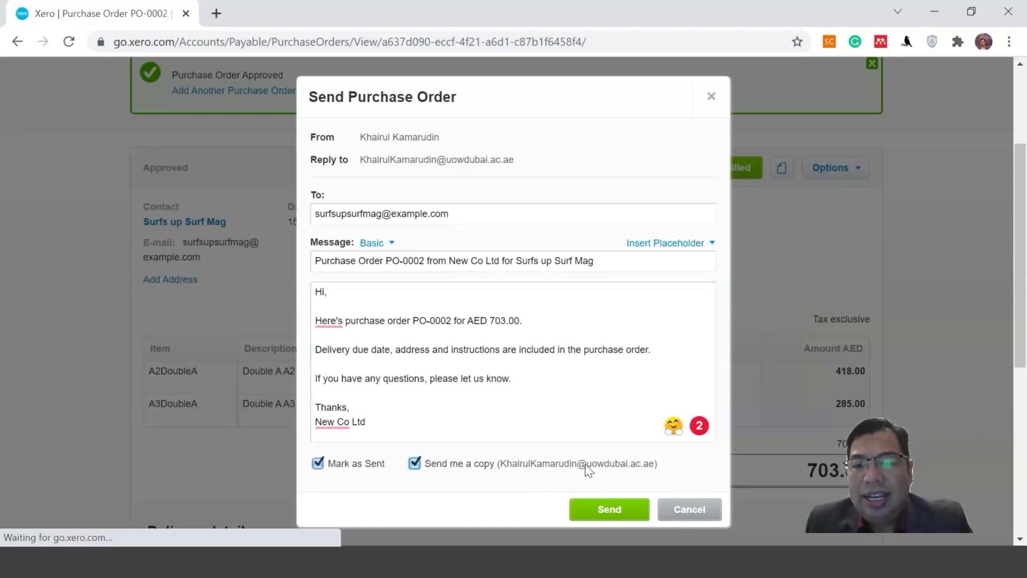
click(418, 471)
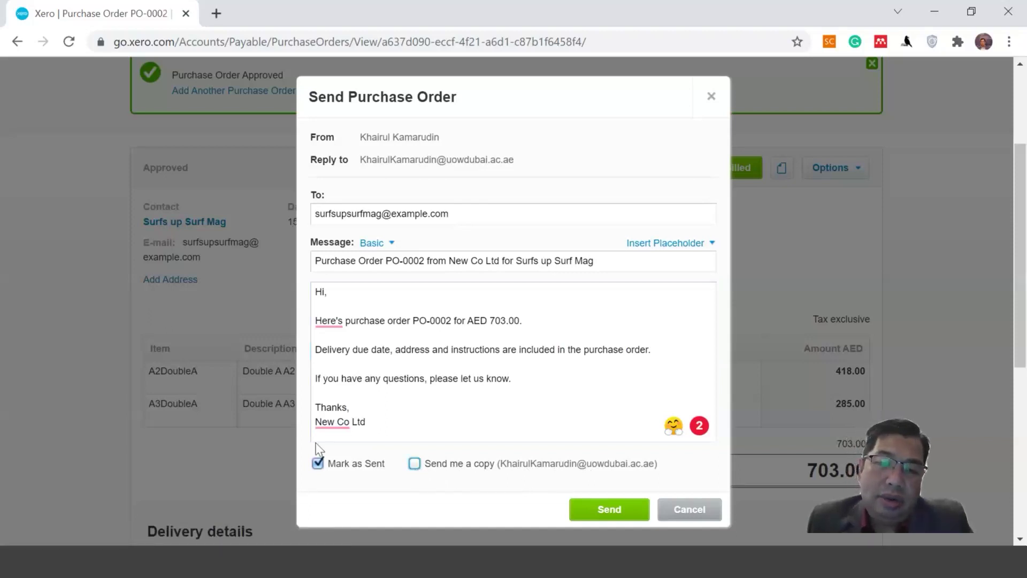
Step: E-mail the purchase order to the supplier, marked as sent, and open its printable PDF
click(604, 511)
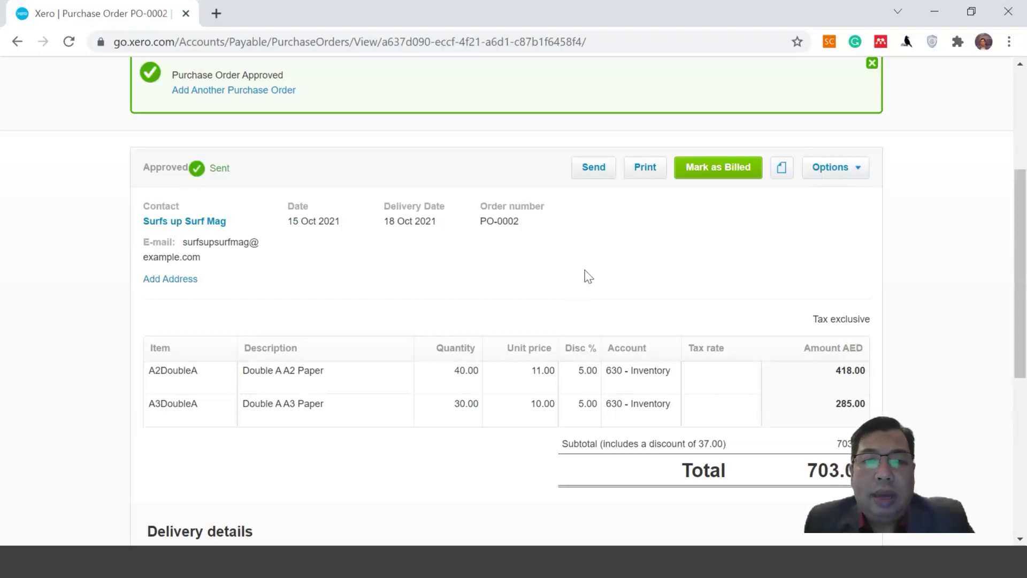
click(647, 329)
click(563, 334)
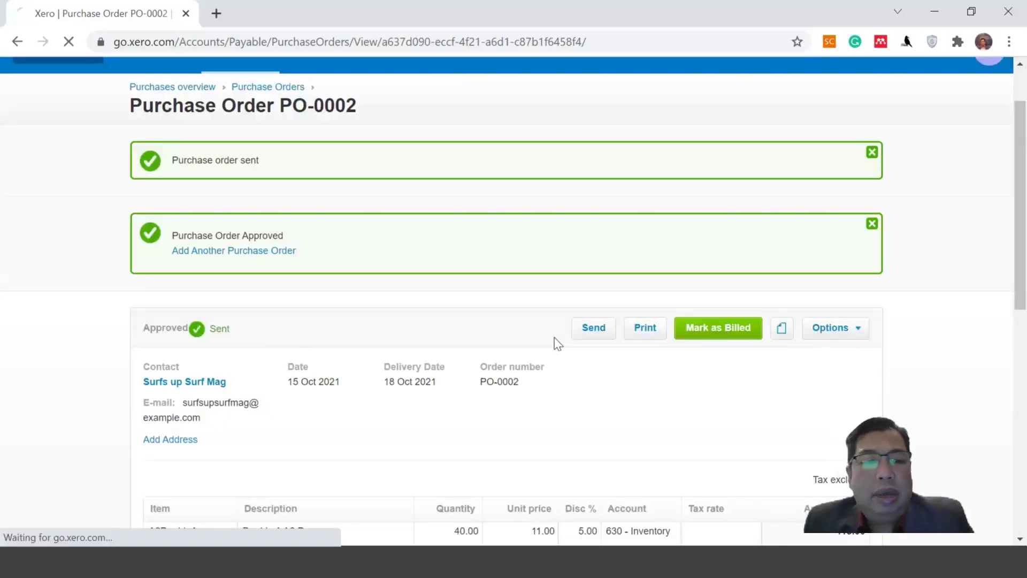
click(56, 525)
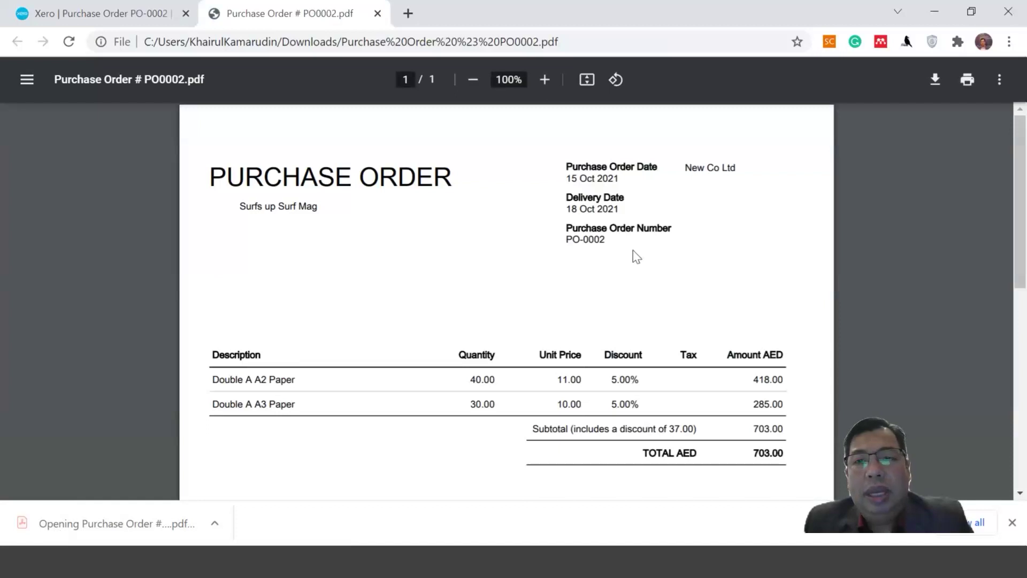
Step: Review the dates, order lines and total in the purchase order PDF, and close it
scroll(665, 222, down, 8)
scroll(665, 224, up, 5)
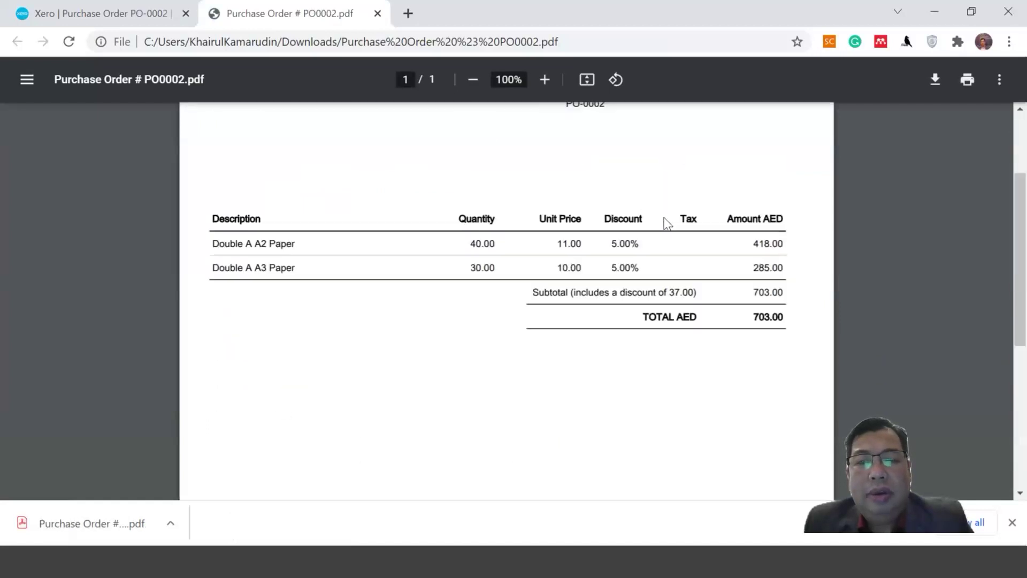
scroll(665, 223, up, 3)
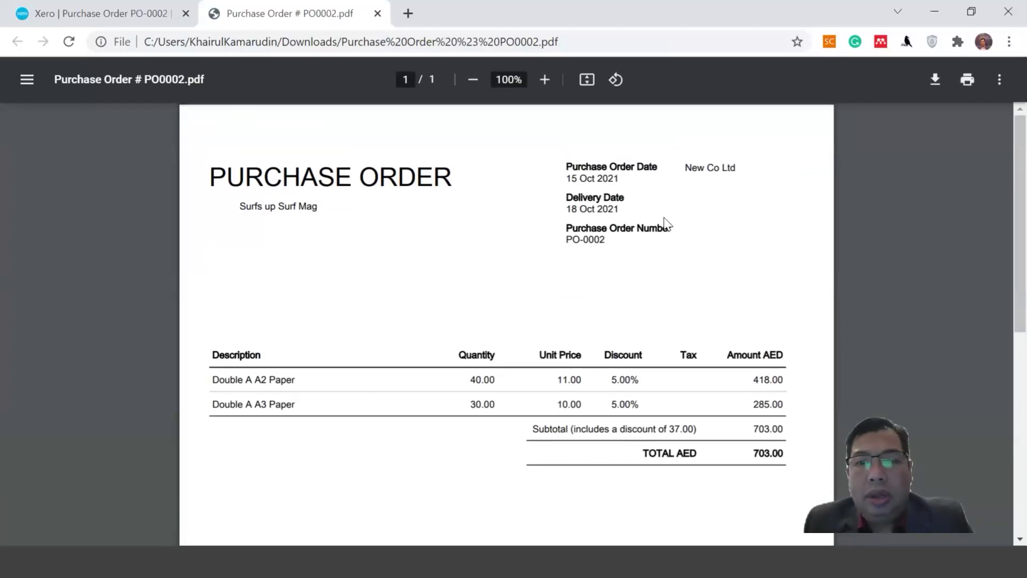
click(378, 14)
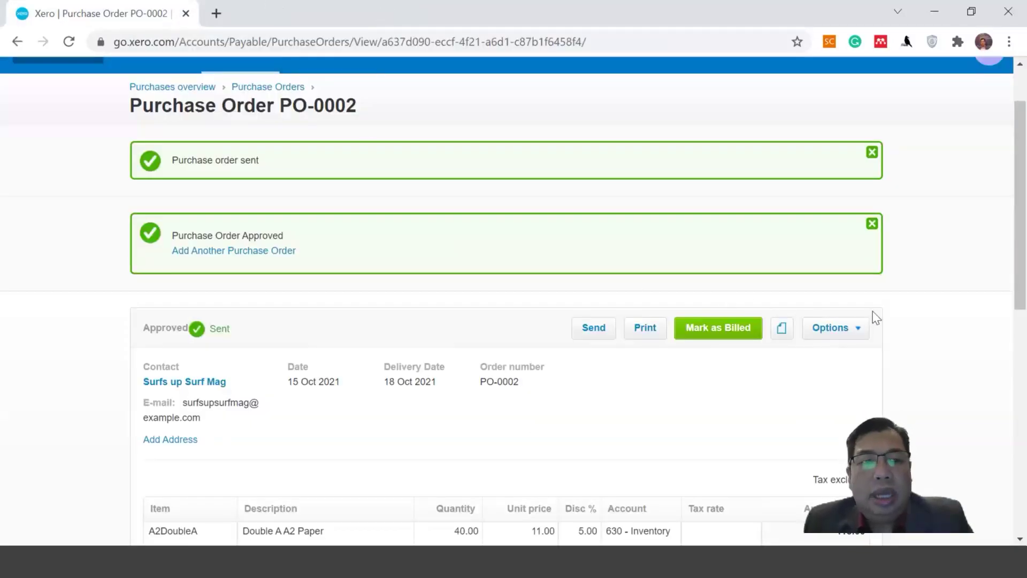
Step: Review the sent order's lines, delivery details and history, and examine the further options available for it
scroll(876, 317, down, 10)
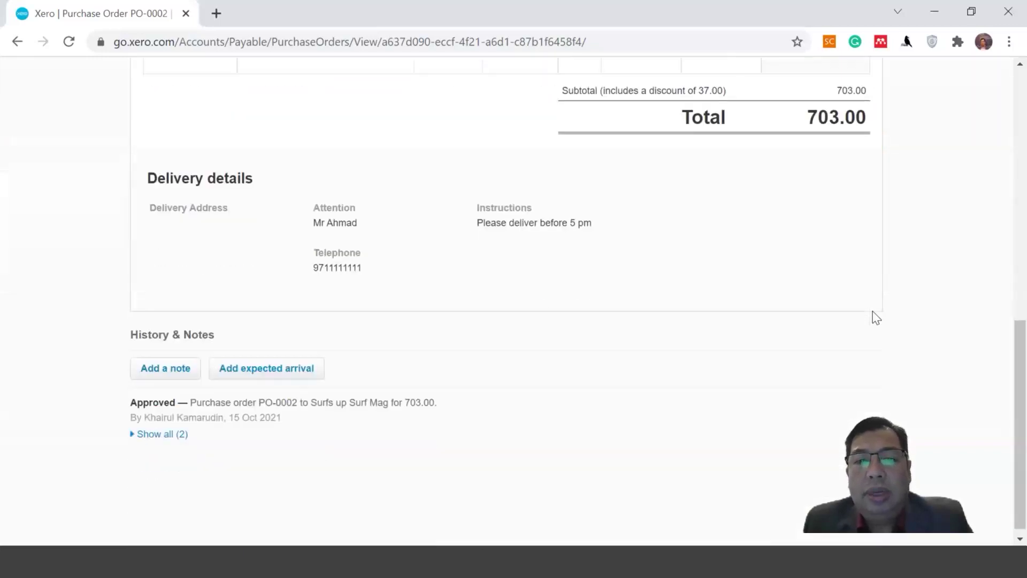
scroll(876, 294, up, 10)
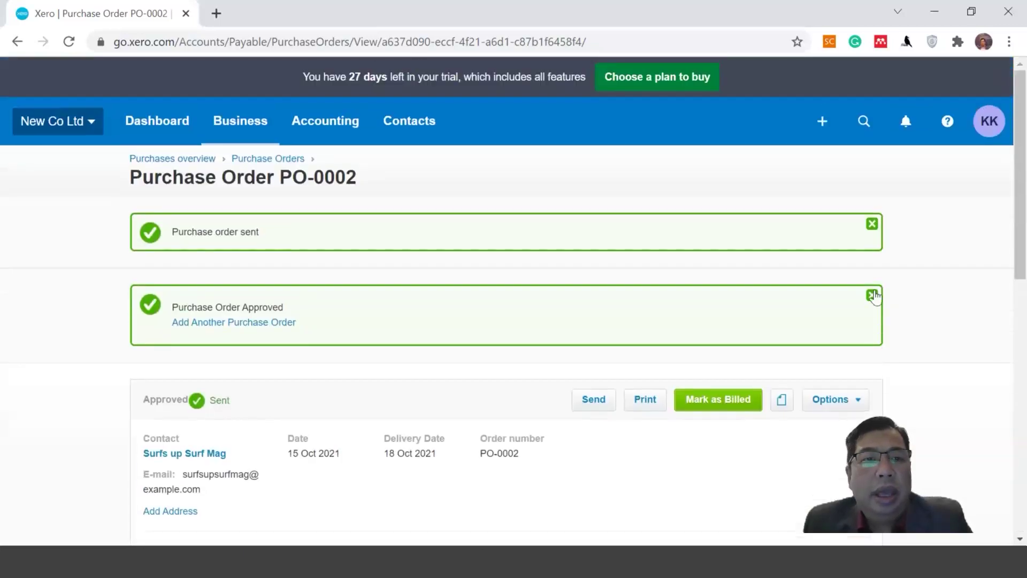
scroll(876, 296, down, 9)
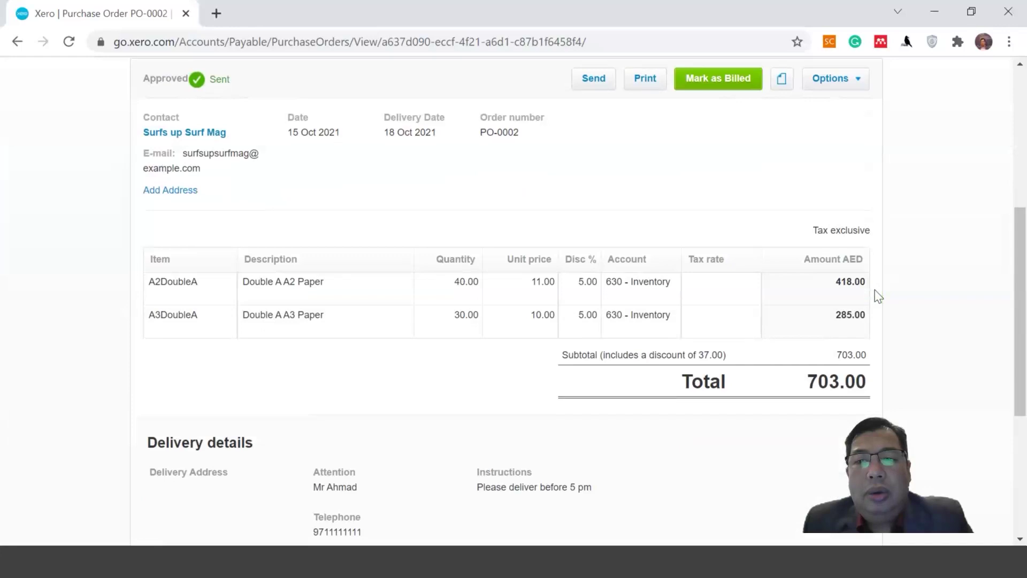
scroll(876, 295, up, 4)
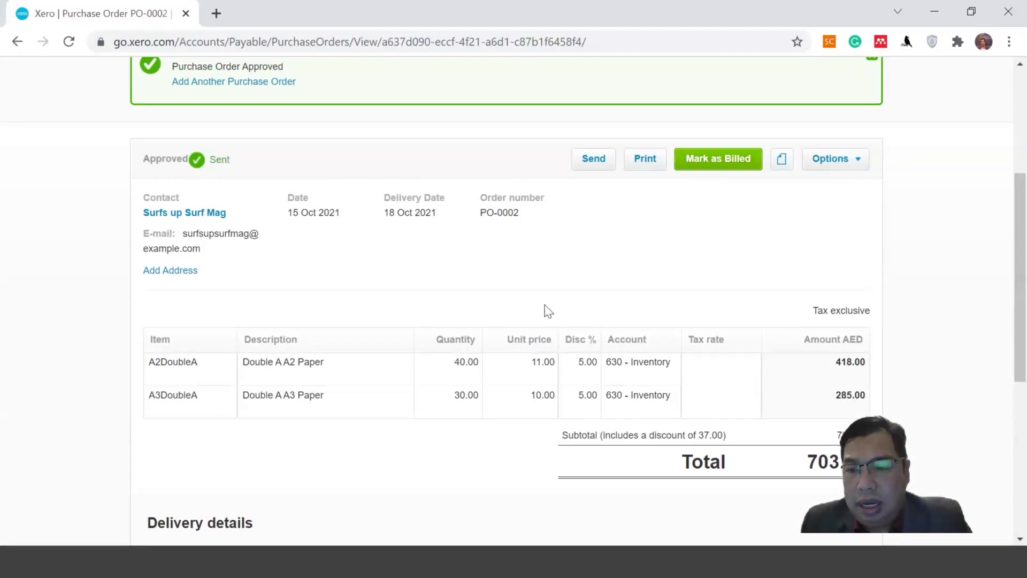
scroll(470, 318, up, 5)
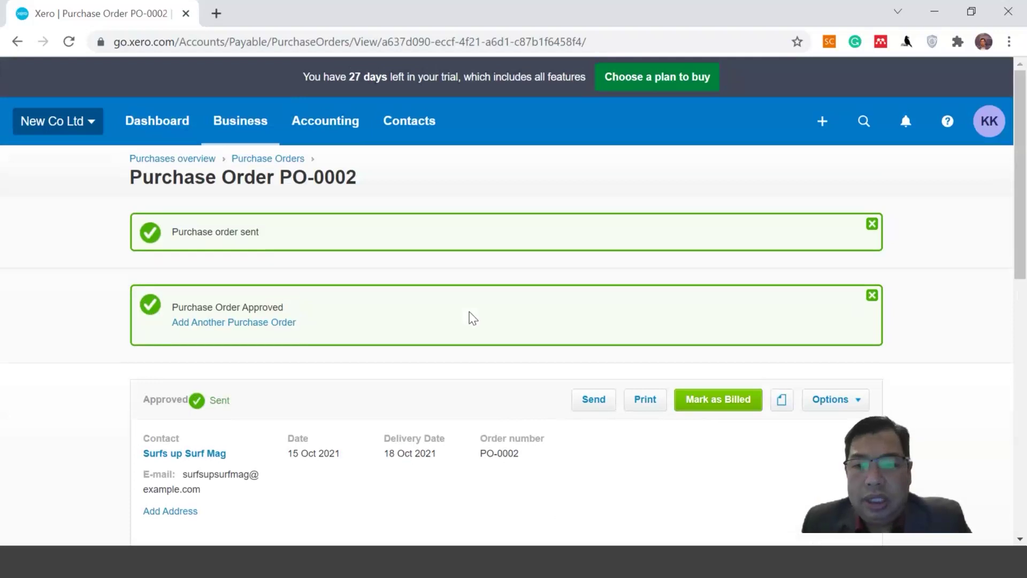
scroll(471, 318, down, 3)
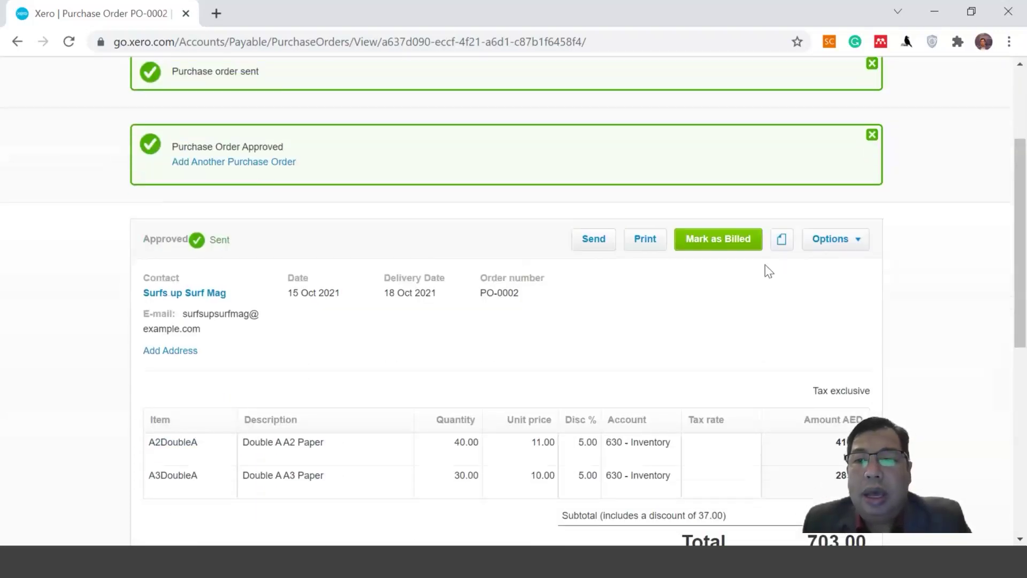
click(863, 249)
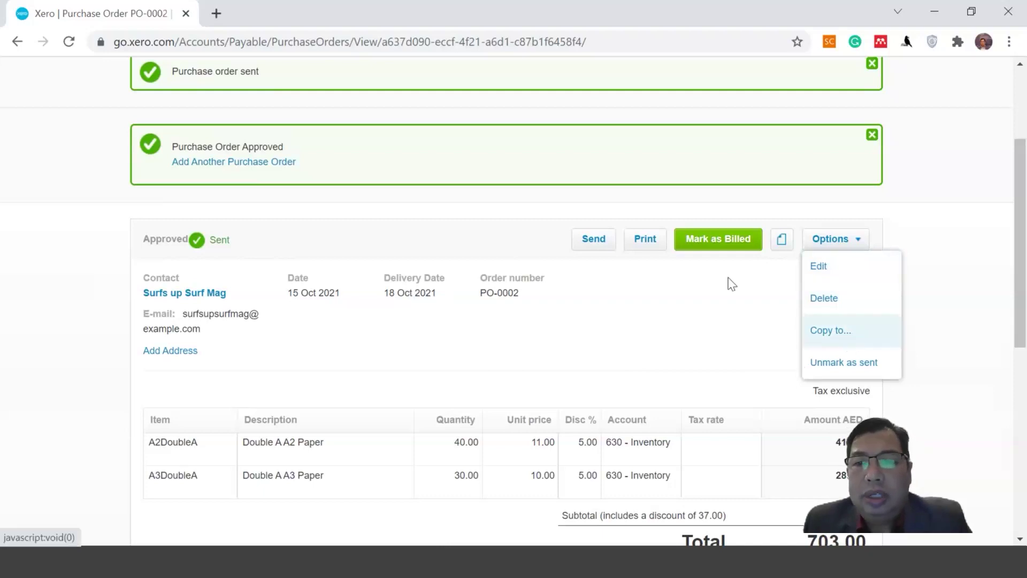
scroll(402, 303, up, 3)
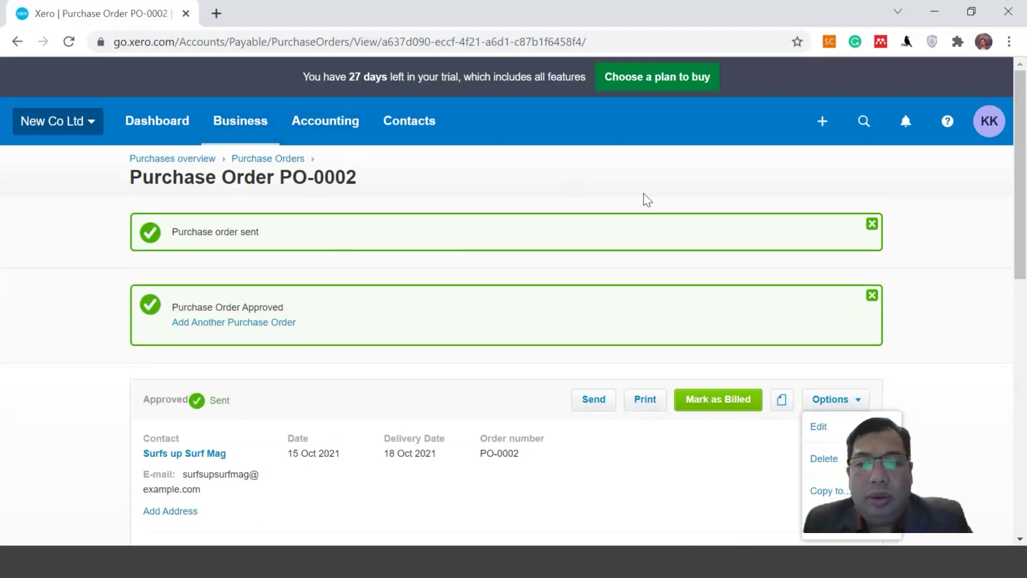
Step: Open the list of all purchase orders to check the sent order's status
click(263, 127)
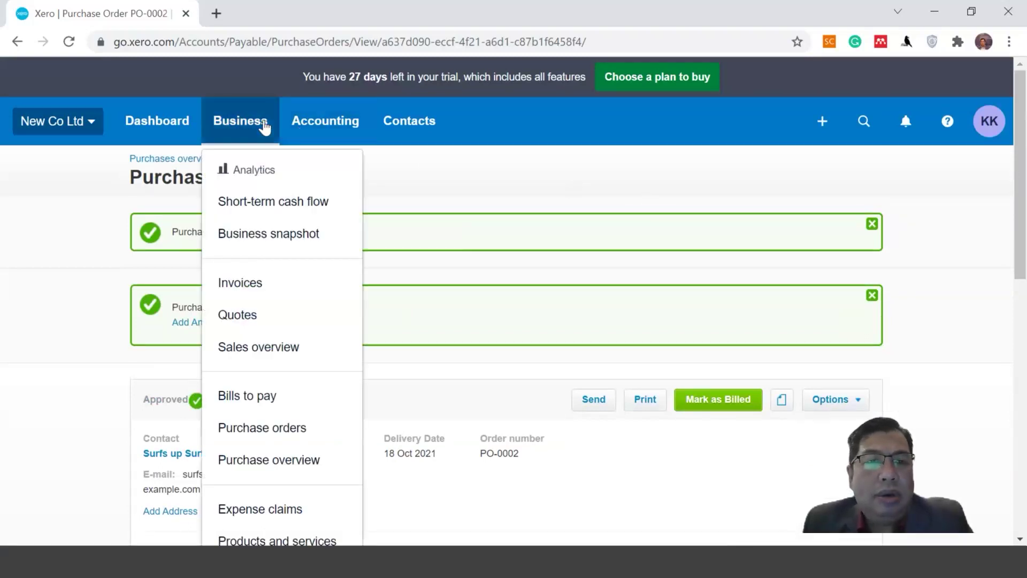
scroll(264, 128, down, 1)
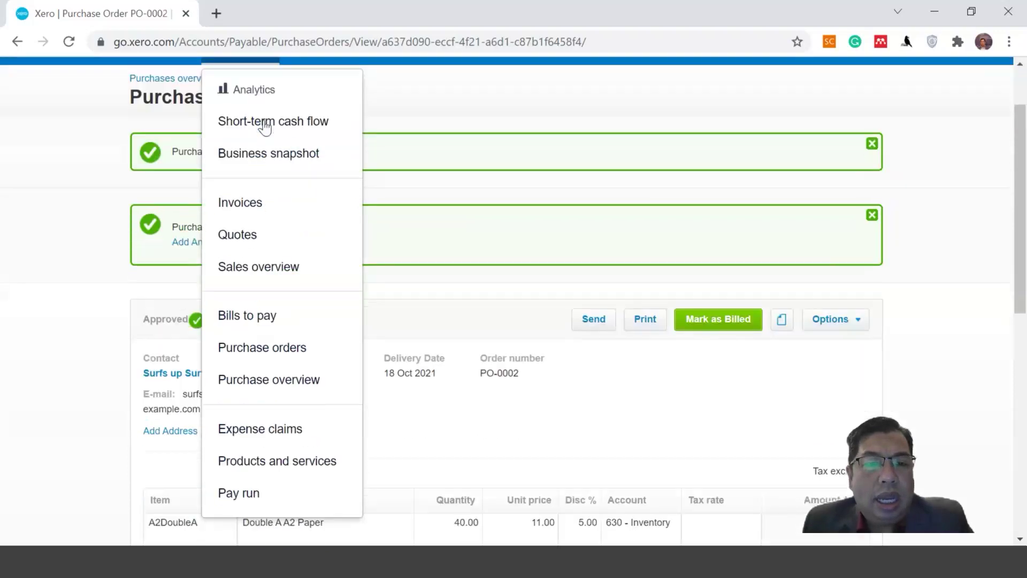
click(273, 353)
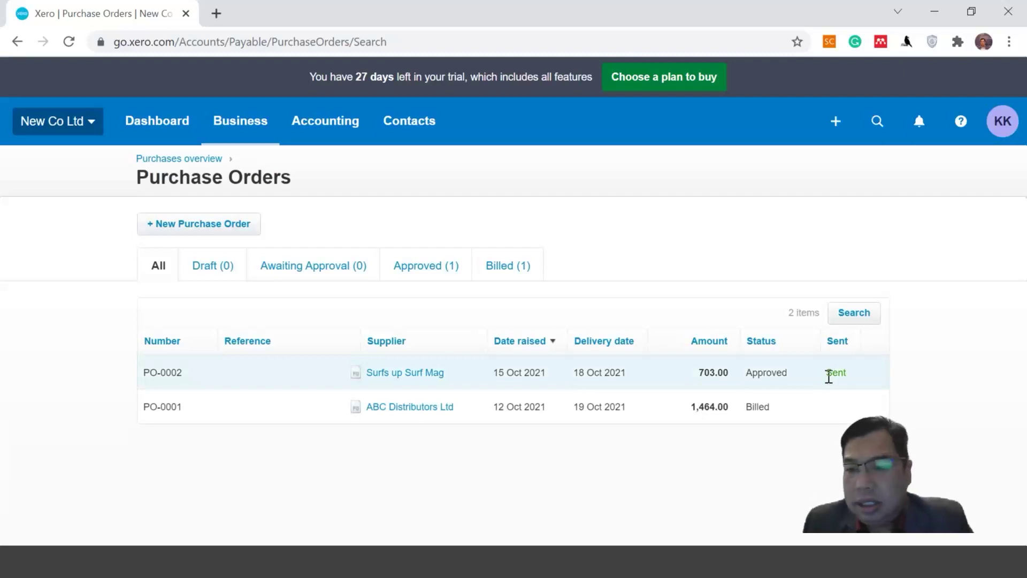
Step: Start another purchase order for the new contact XYZ Limited and set its delivery date to 20 Oct 2021
click(182, 230)
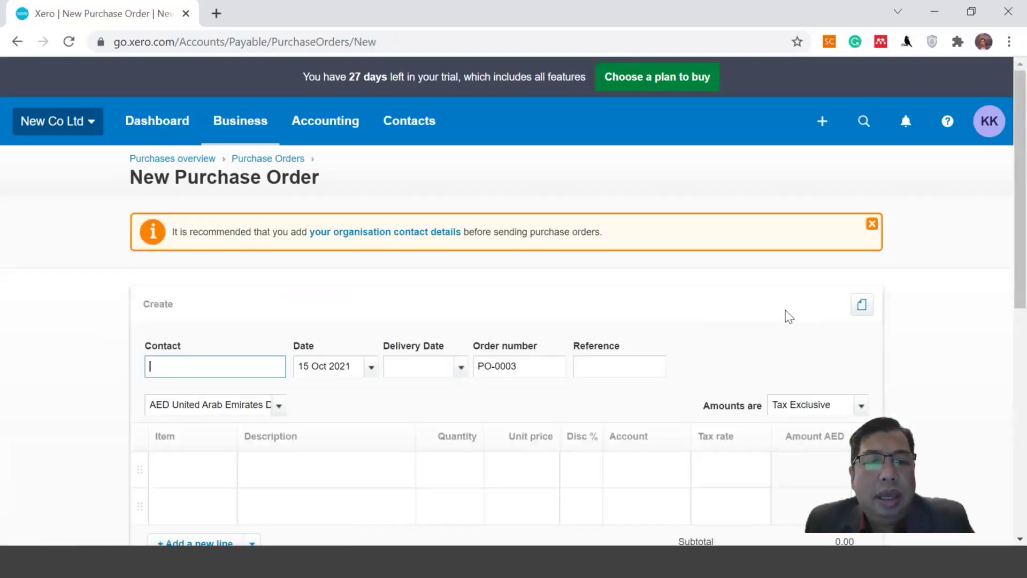
scroll(787, 321, down, 5)
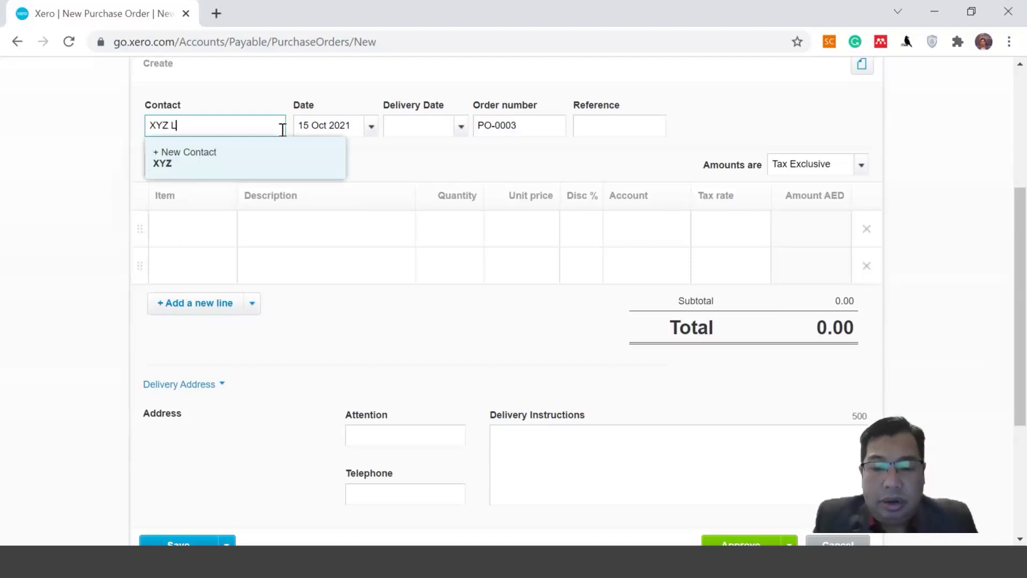
text(ed)
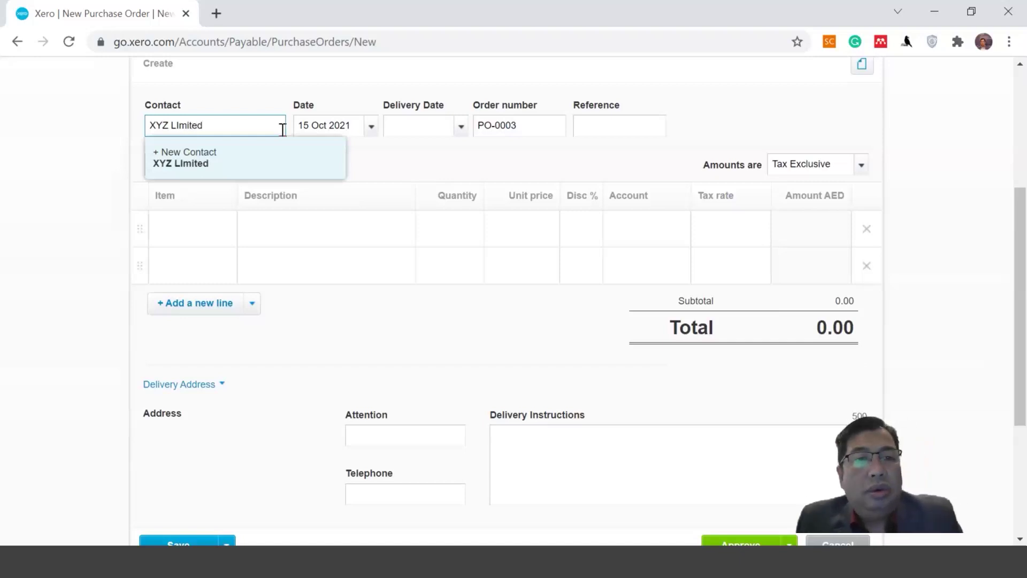
click(195, 156)
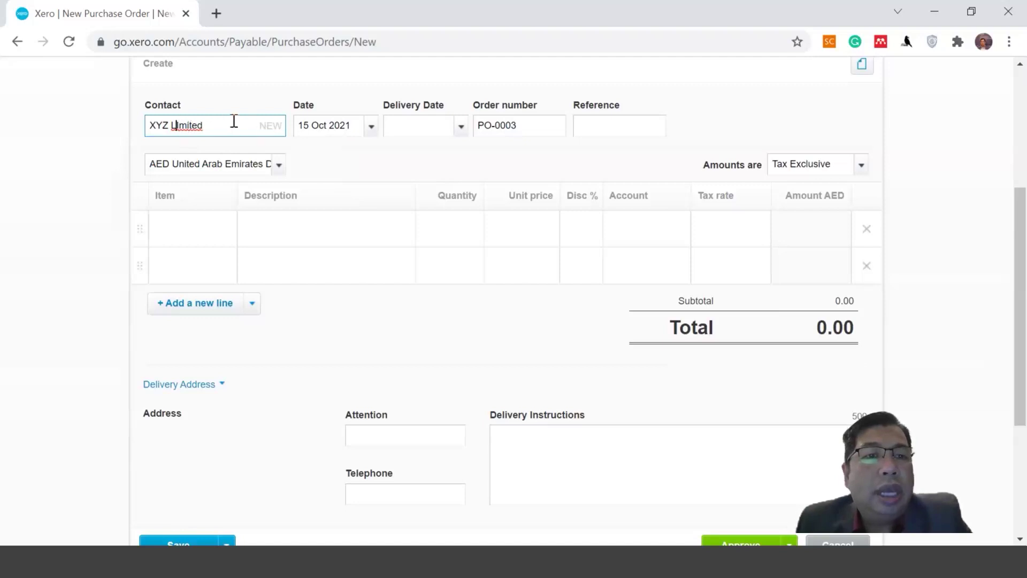
scroll(364, 151, up, 2)
key(Delete)
text(i)
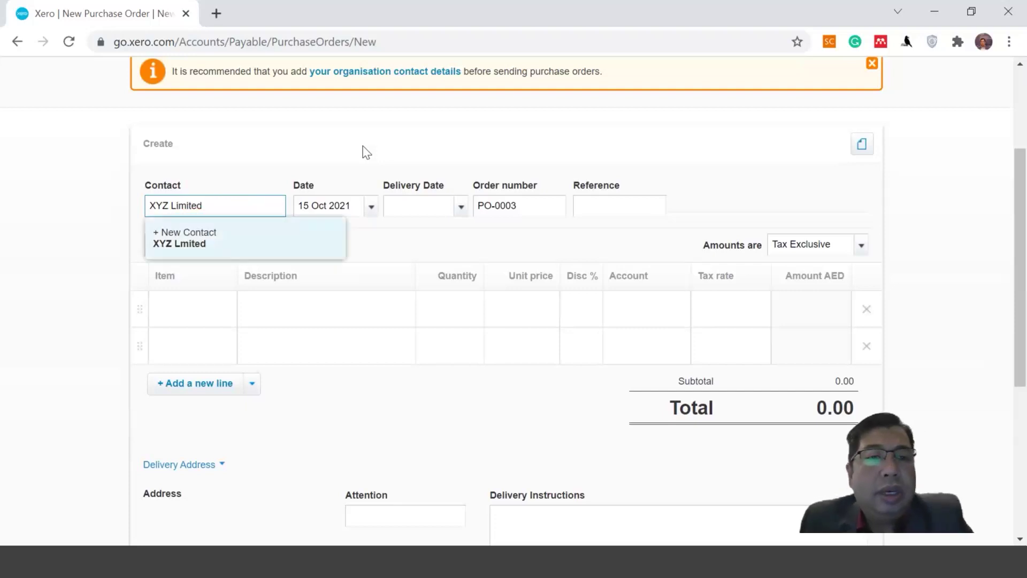
click(207, 244)
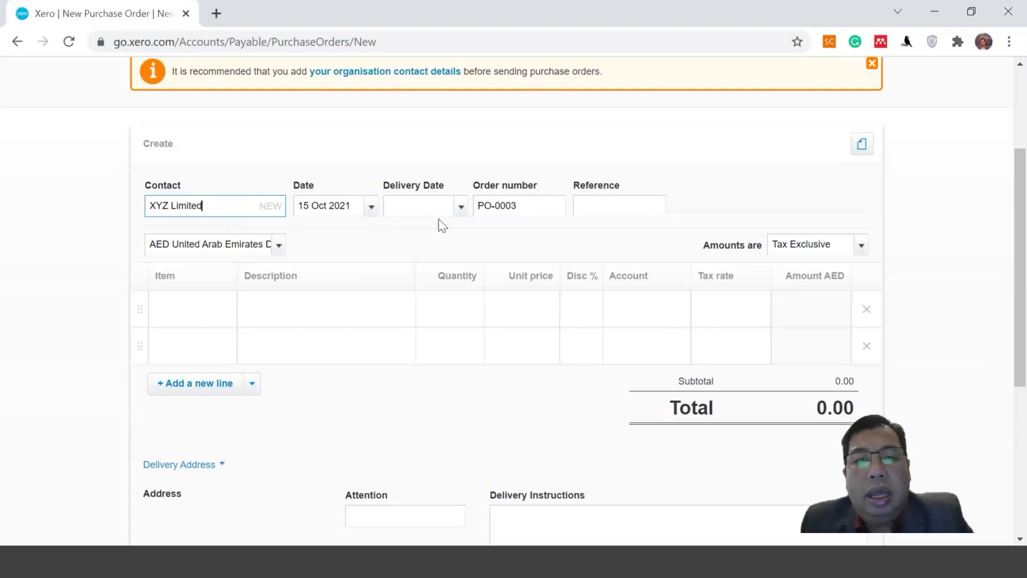
click(459, 207)
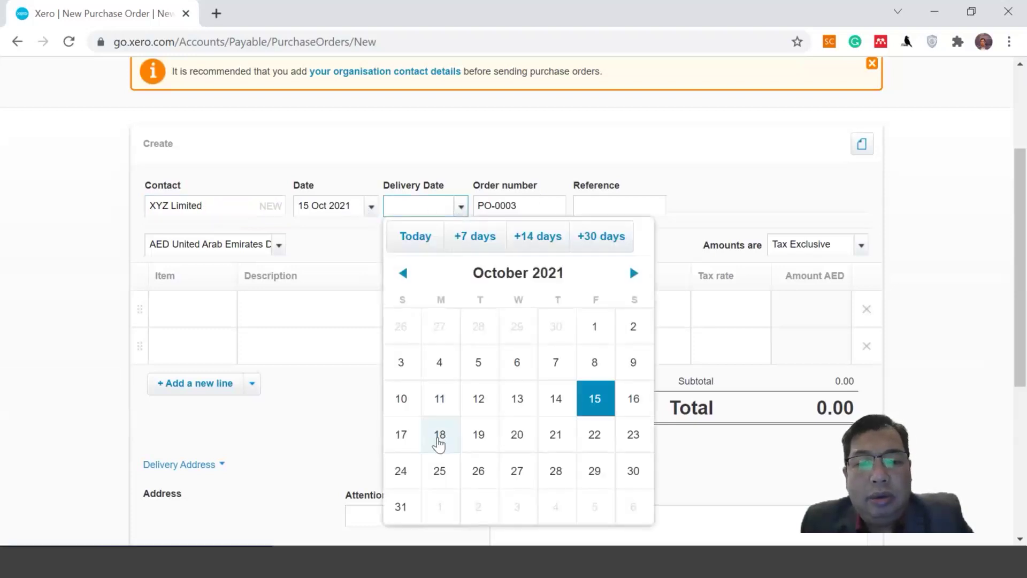
click(512, 443)
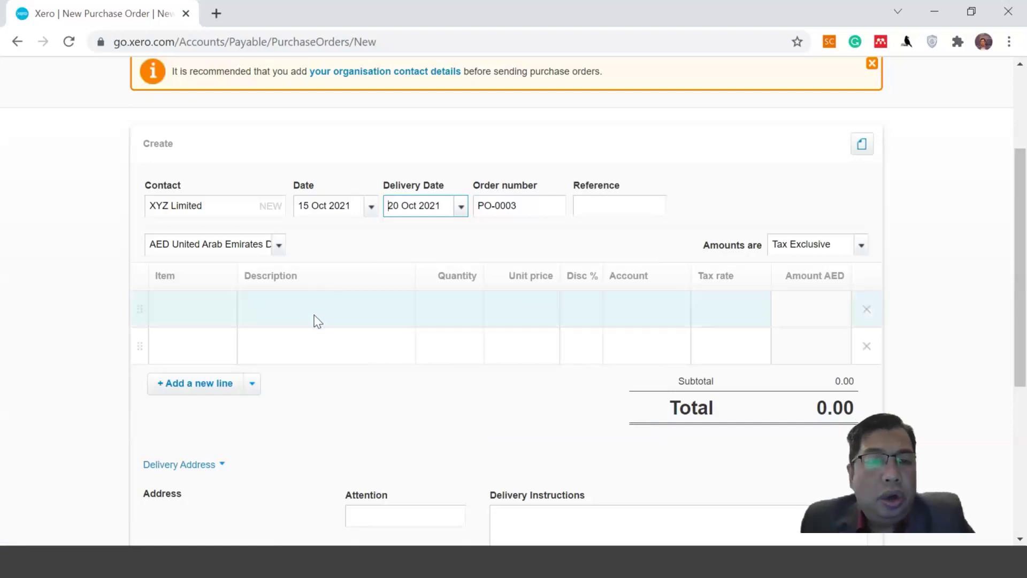
Step: Start adding a new inventory item from the first order line
click(232, 321)
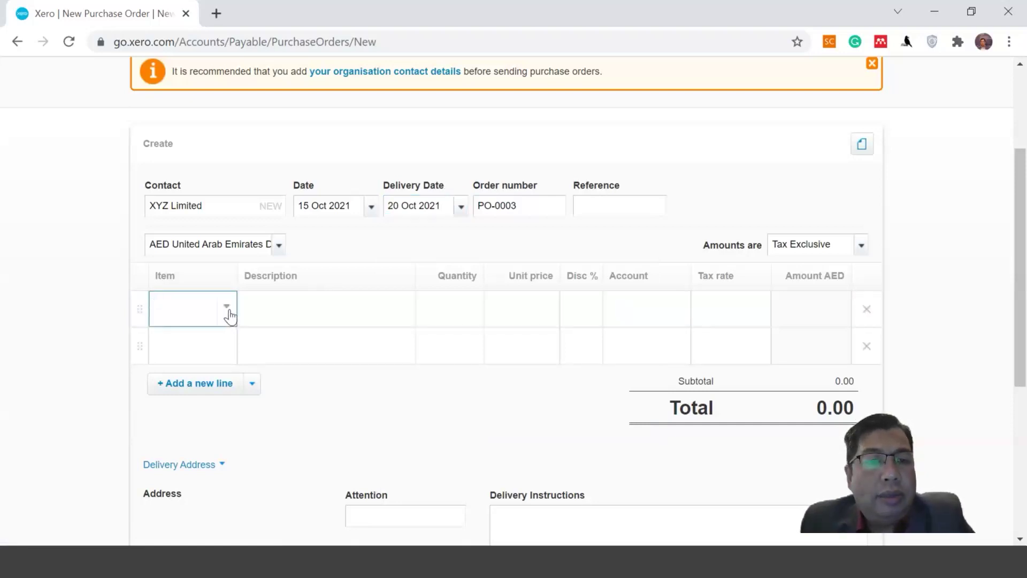
click(229, 313)
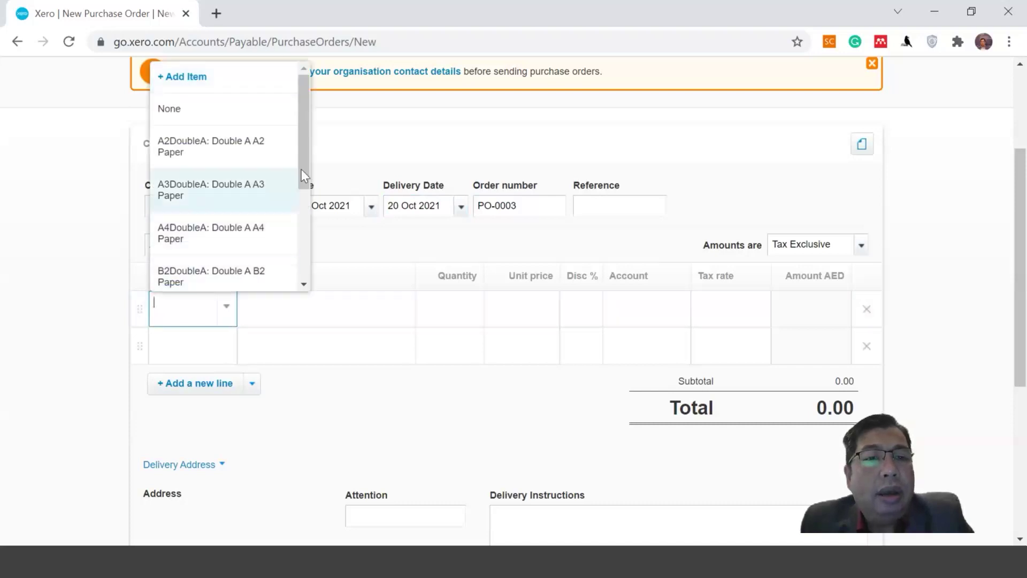
scroll(293, 286, down, 3)
scroll(302, 155, up, 3)
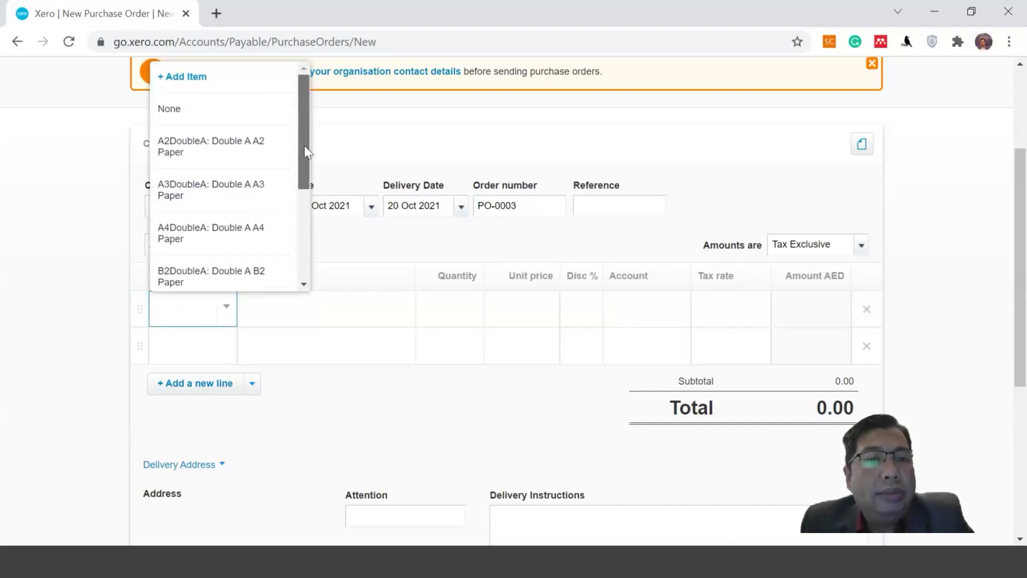
drag(307, 151, 300, 115)
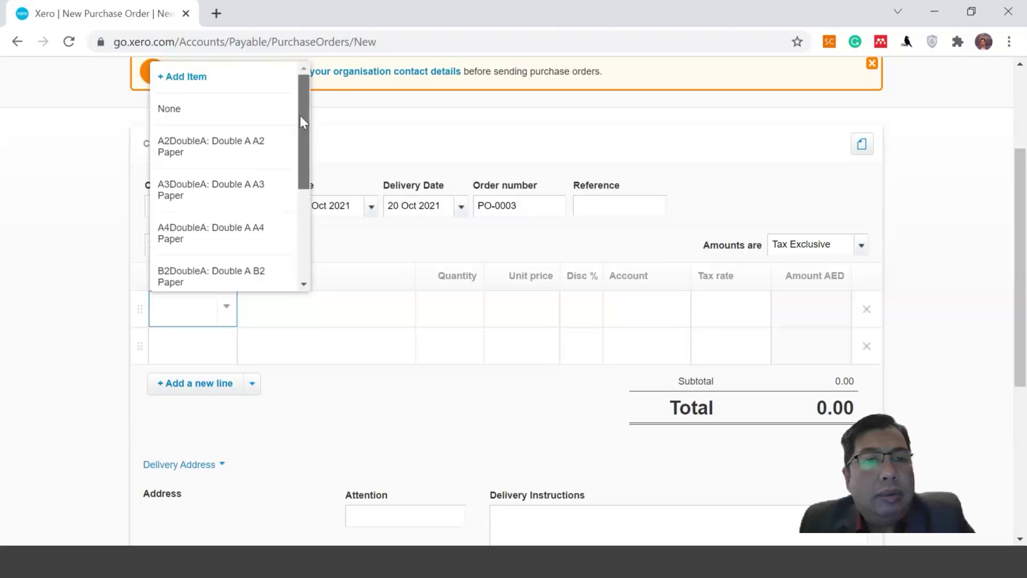
click(208, 86)
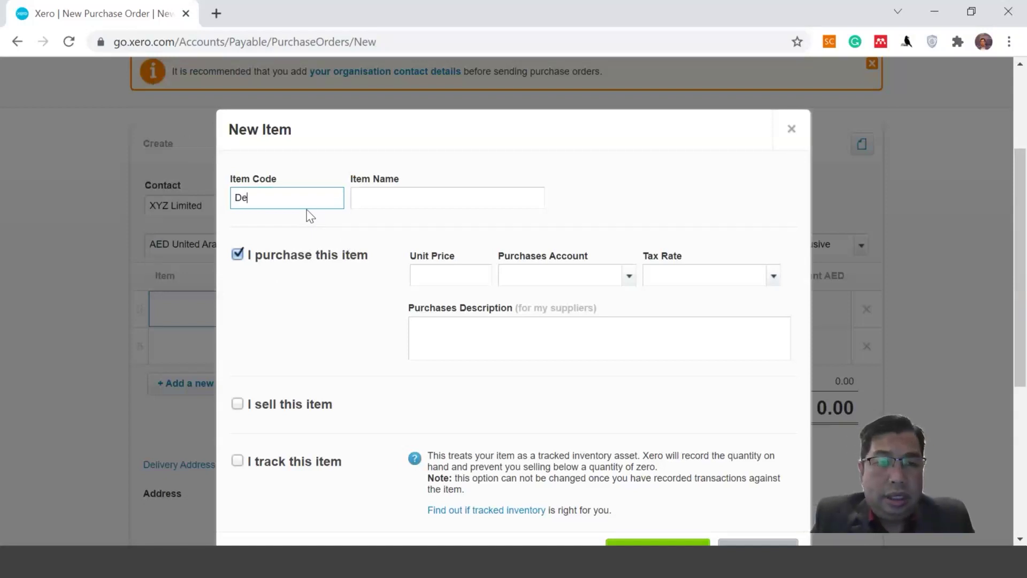
Step: Enter Detergent as the item code and Super Clean Detergent as the item name
text(Detergent)
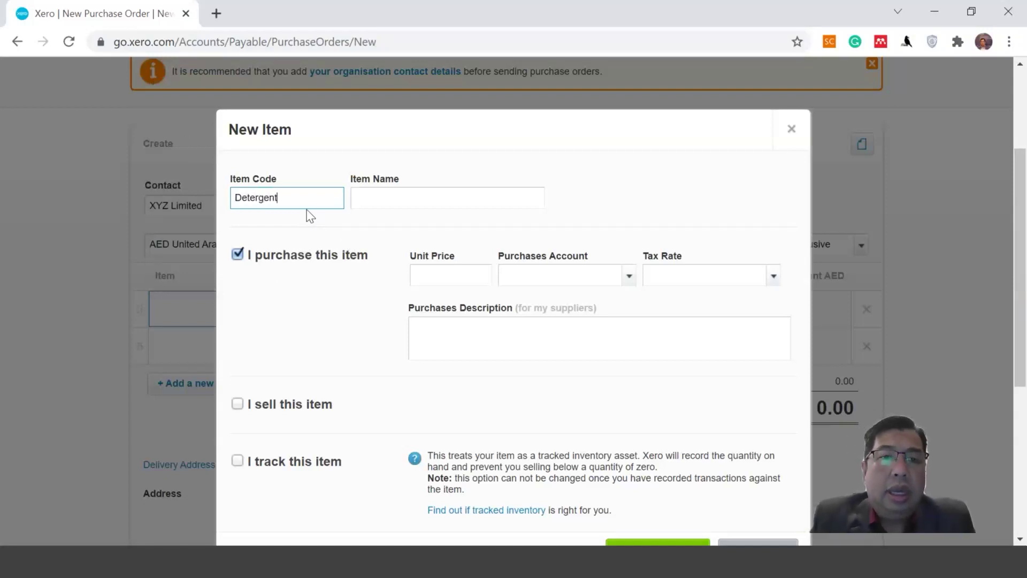
click(367, 191)
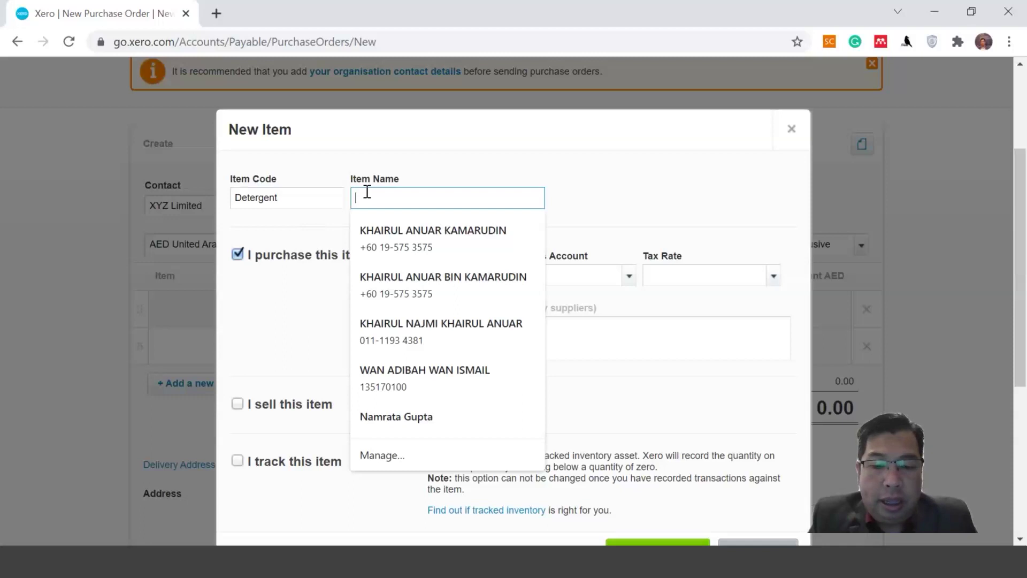
text(Super Clean)
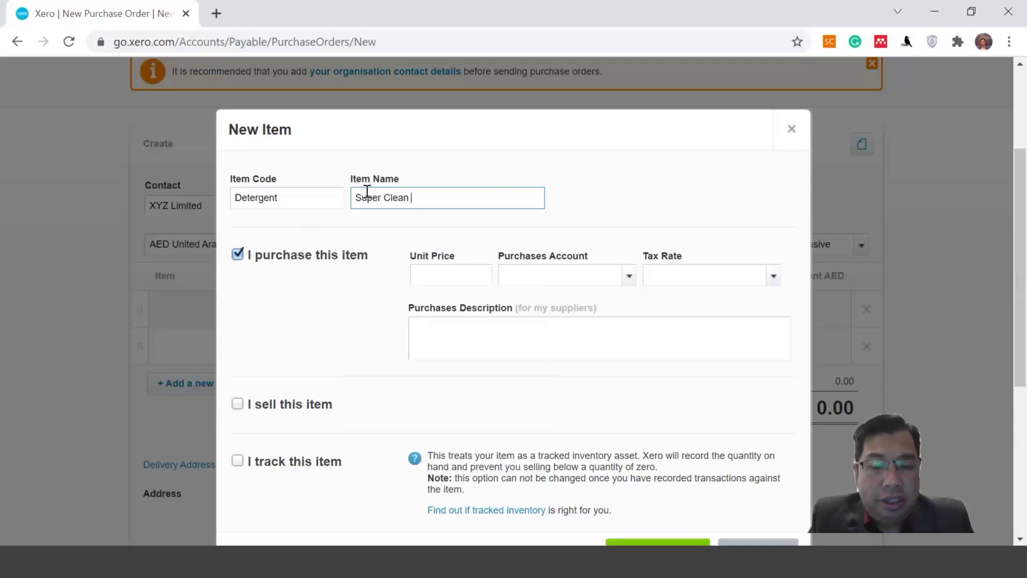
text( Detergent)
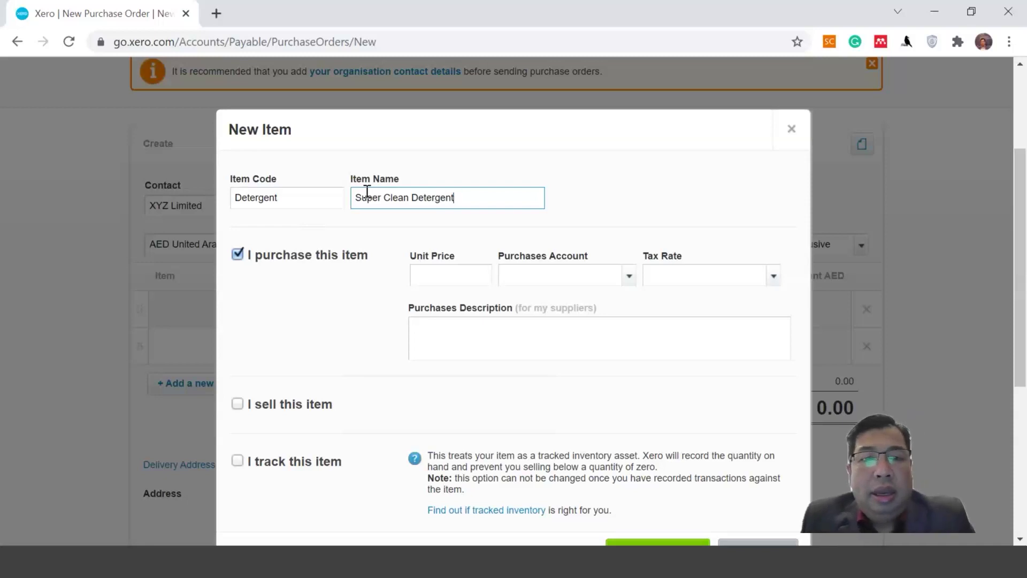
Step: Set the item's purchase unit price to 20 with purchases account 310 - Cost of Goods Sold, and mark the item as also sold
click(437, 275)
text(2)
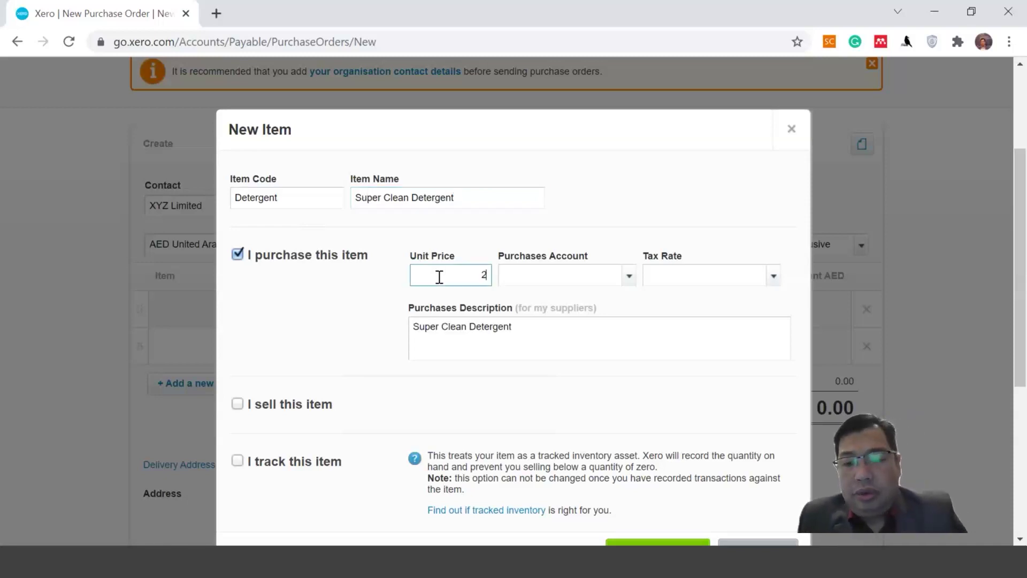
text(0)
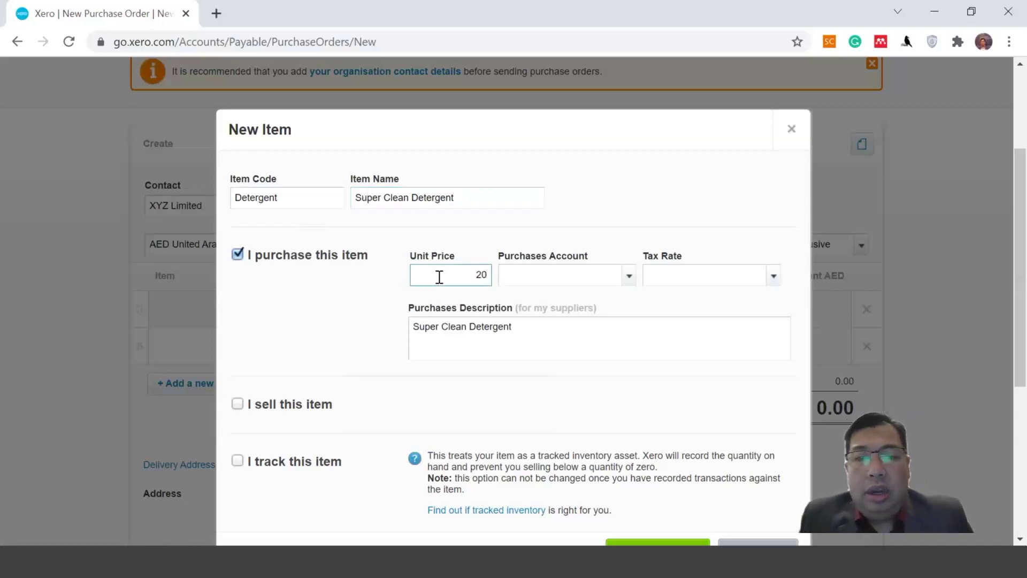
click(627, 277)
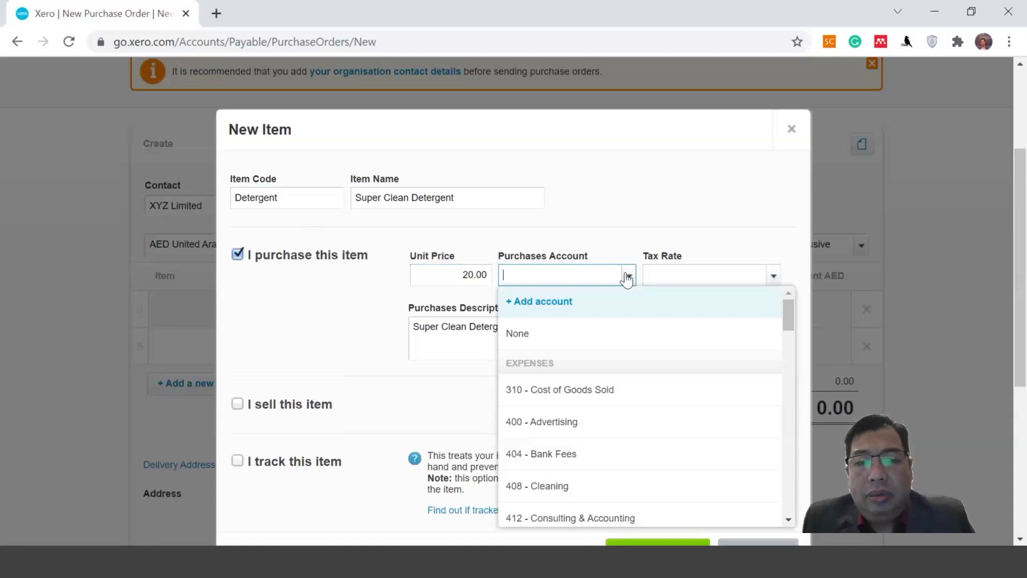
click(615, 402)
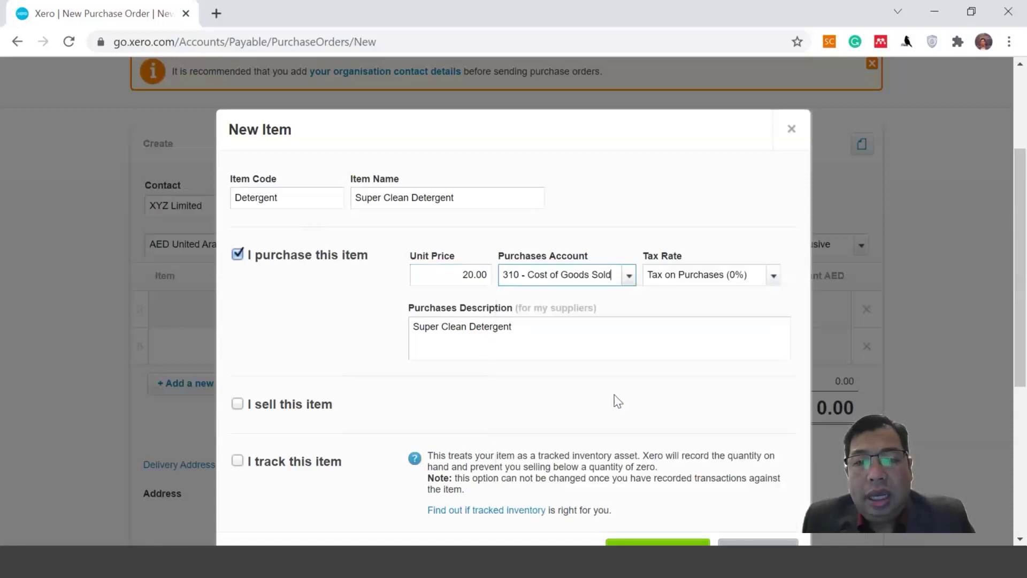
click(630, 275)
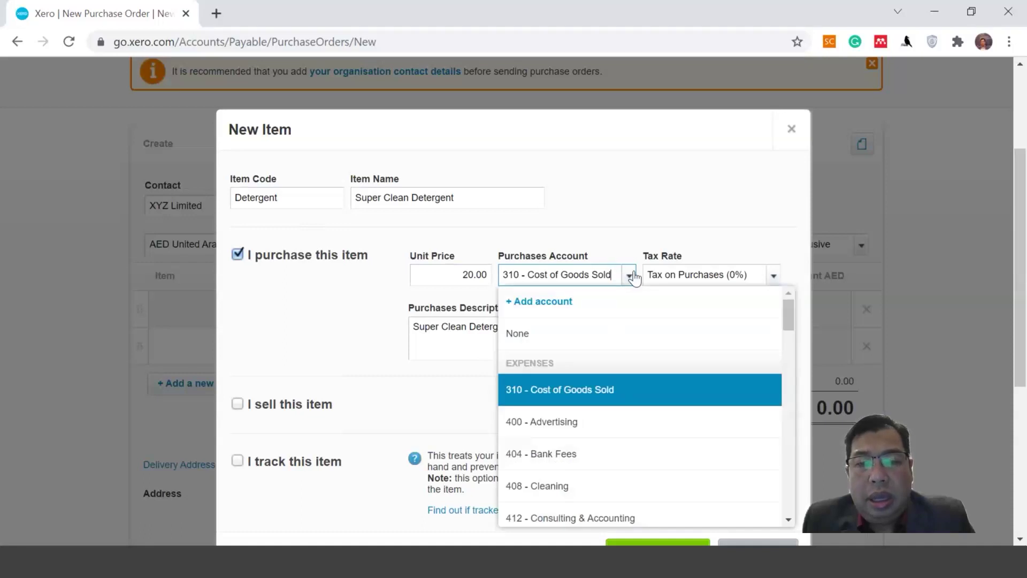
click(631, 276)
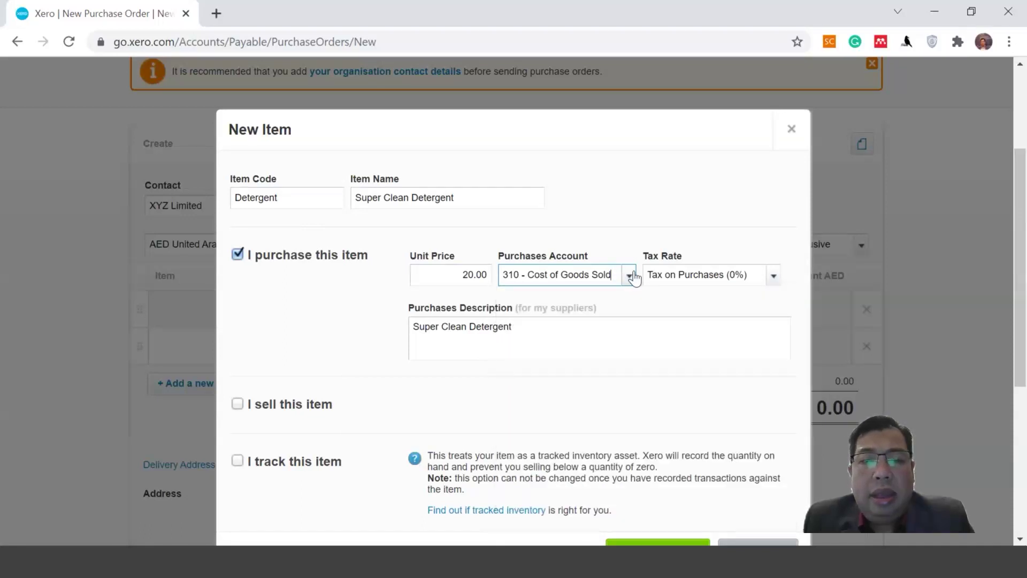
click(290, 405)
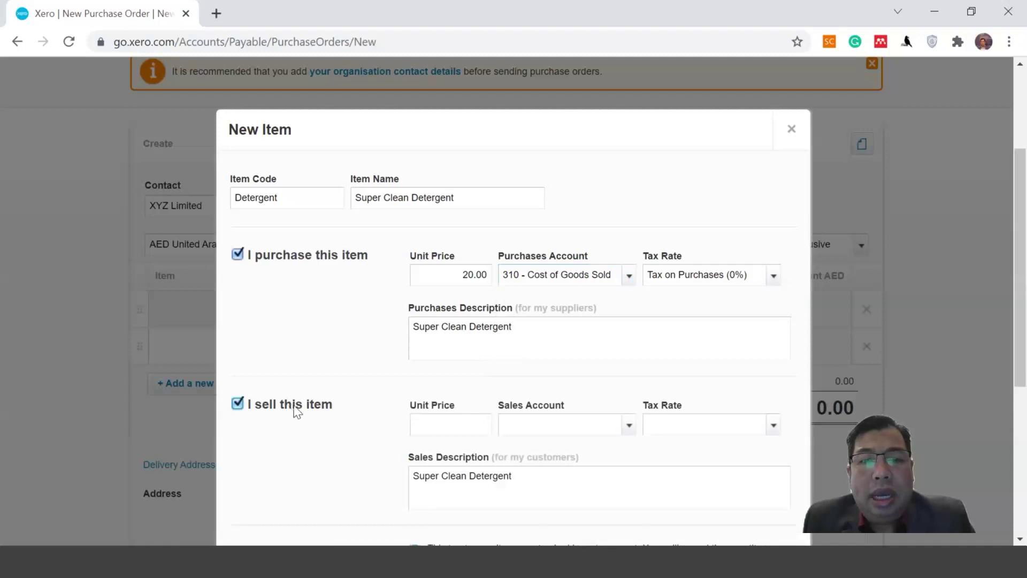
scroll(452, 420, down, 2)
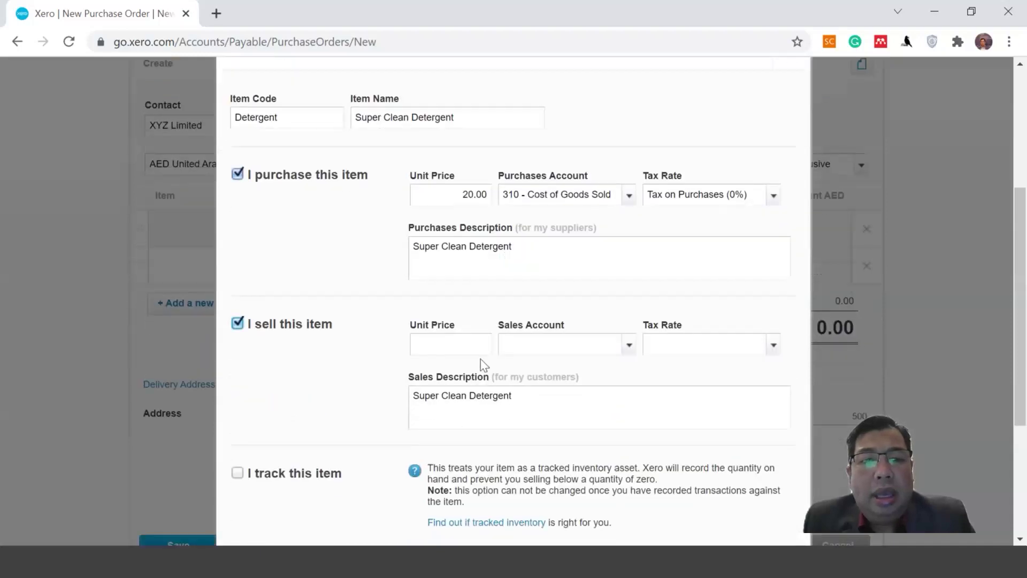
Step: Look through the accounts available as the item's purchases account, from expenses through assets and liabilities
click(633, 199)
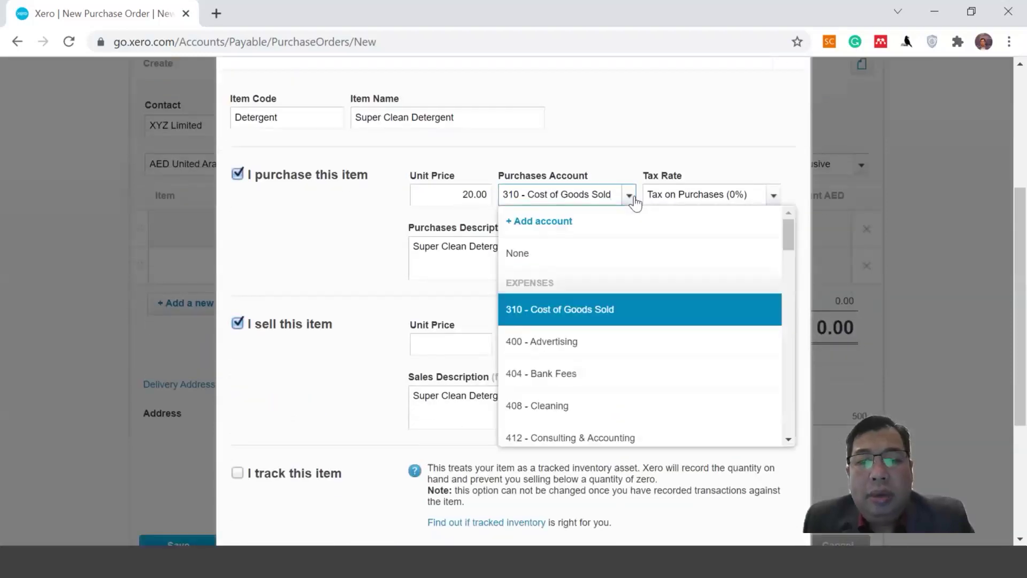
scroll(644, 314, down, 4)
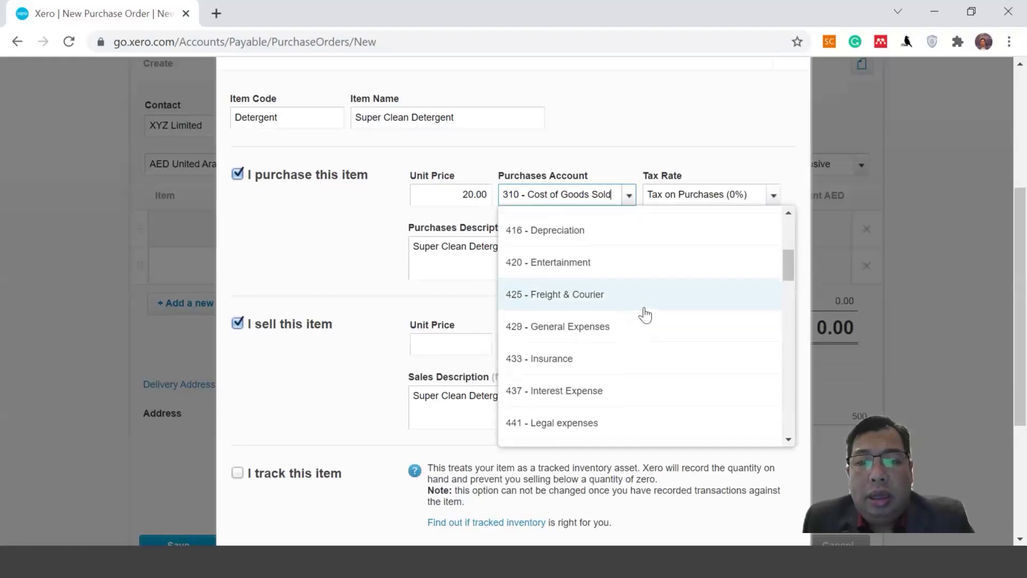
scroll(645, 315, up, 4)
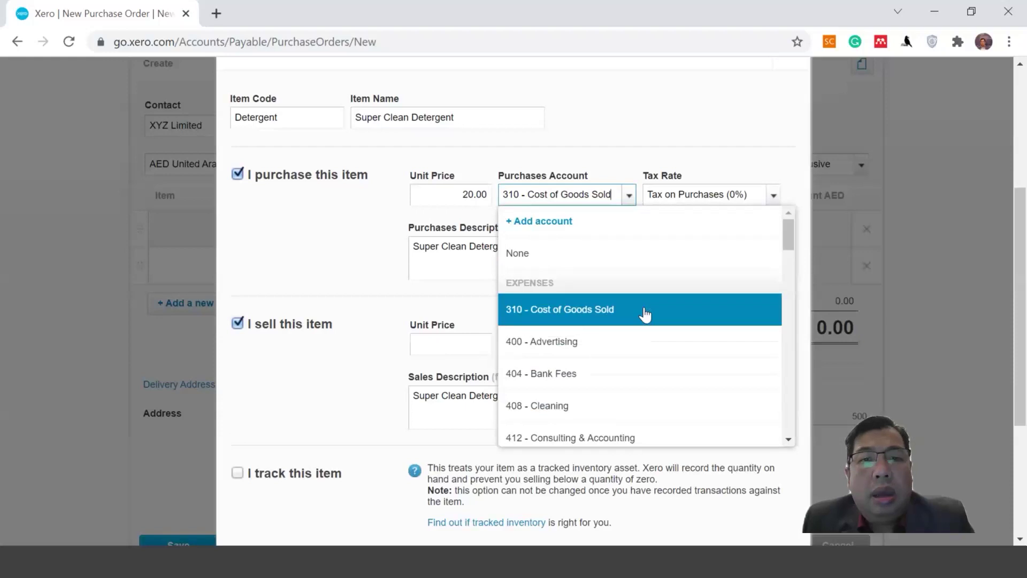
scroll(644, 315, down, 4)
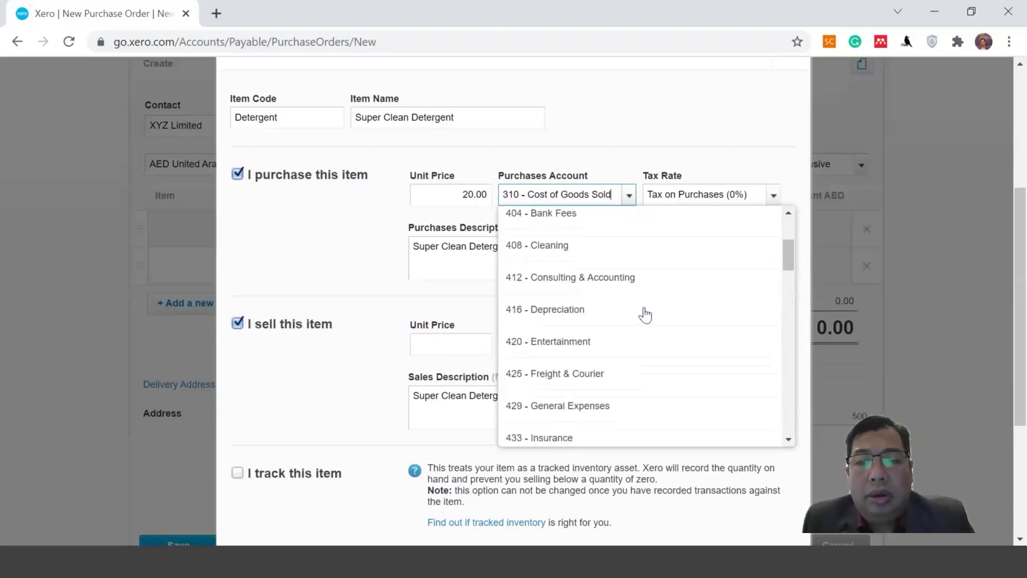
scroll(645, 314, down, 5)
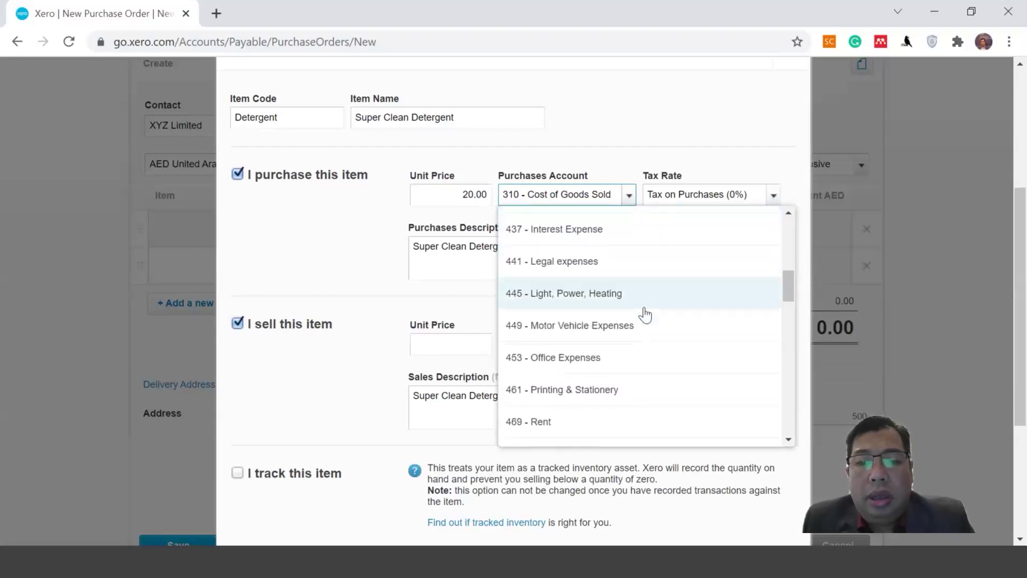
scroll(644, 314, down, 3)
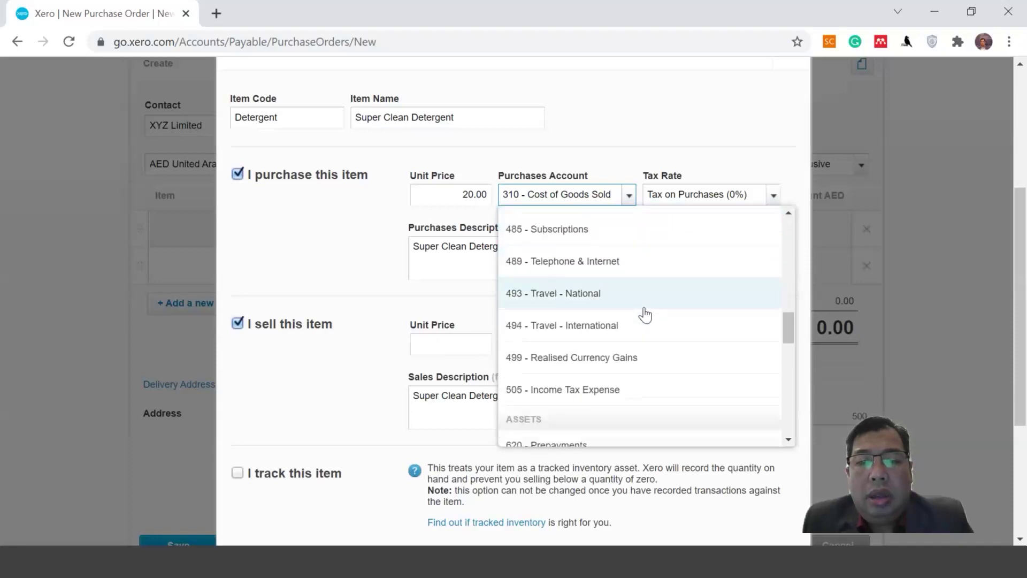
scroll(645, 315, down, 1)
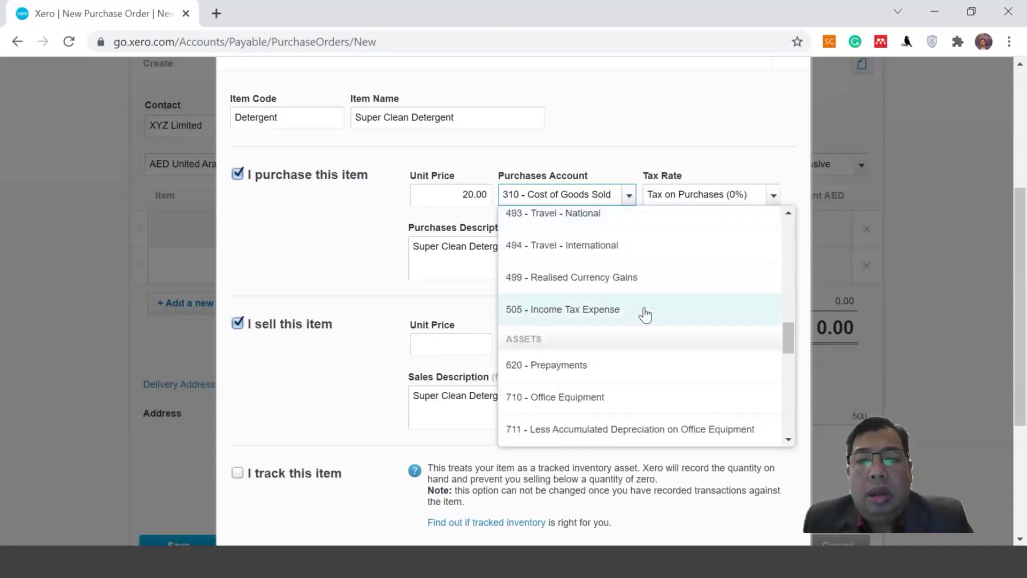
scroll(645, 314, down, 3)
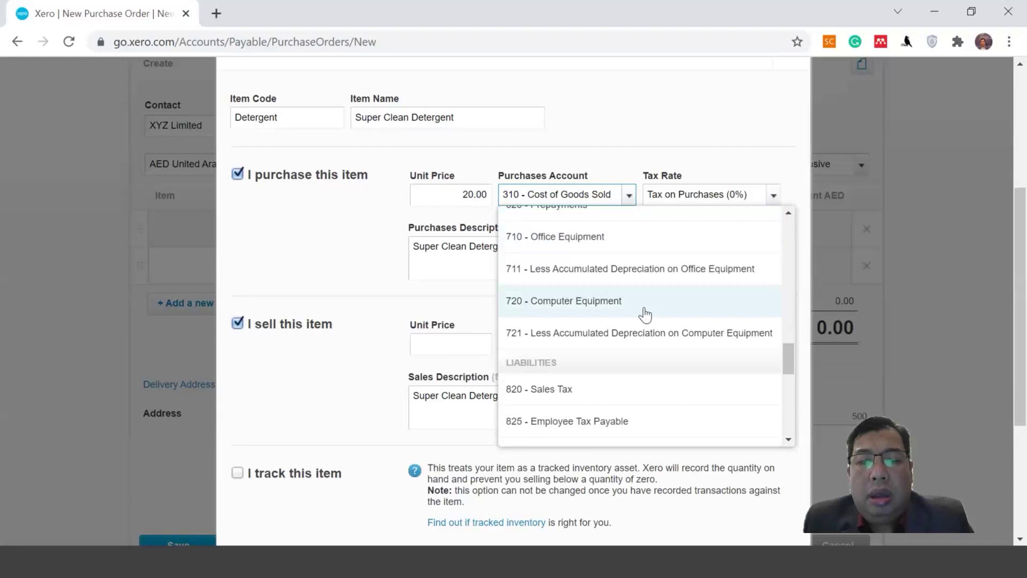
scroll(646, 315, down, 1)
scroll(646, 314, up, 7)
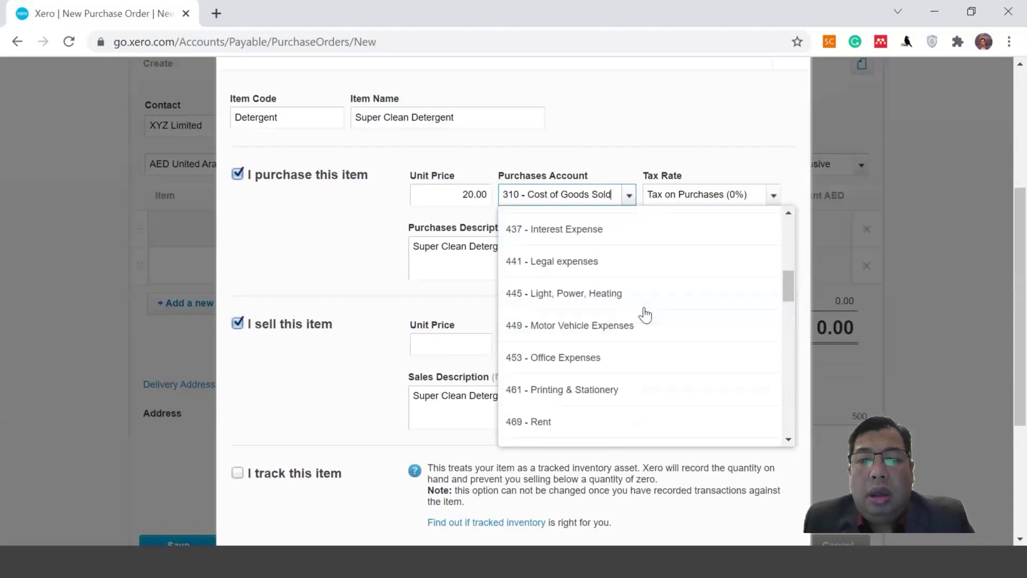
scroll(646, 315, up, 5)
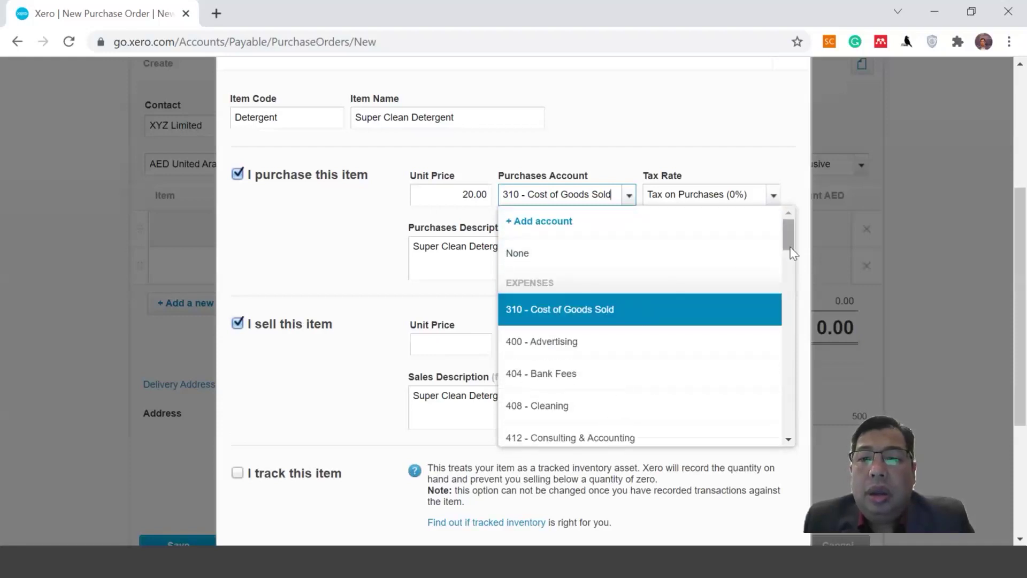
mouse_move(791, 241)
mouse_down()
mouse_move(800, 436)
mouse_move(788, 236)
mouse_up()
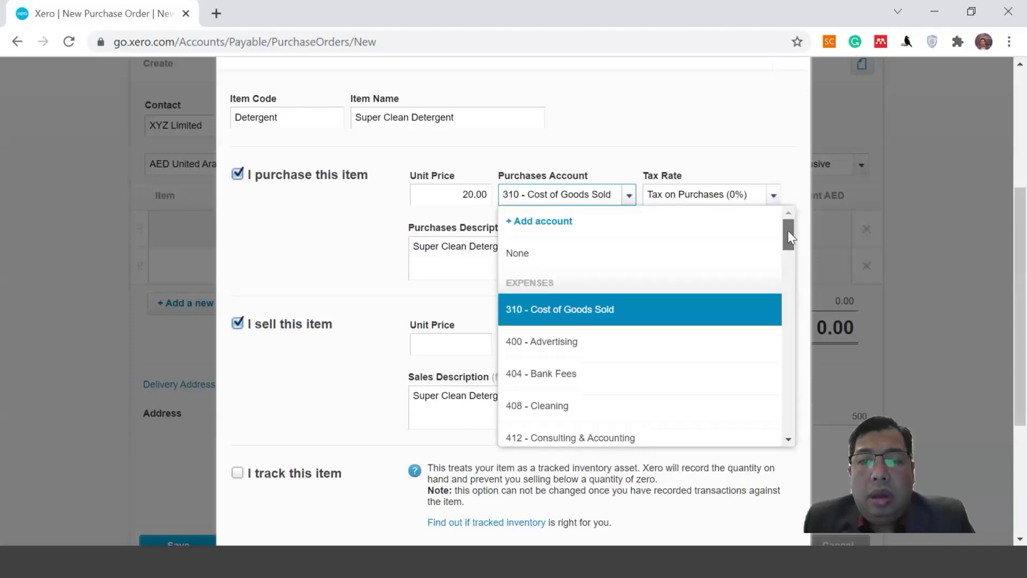
click(299, 242)
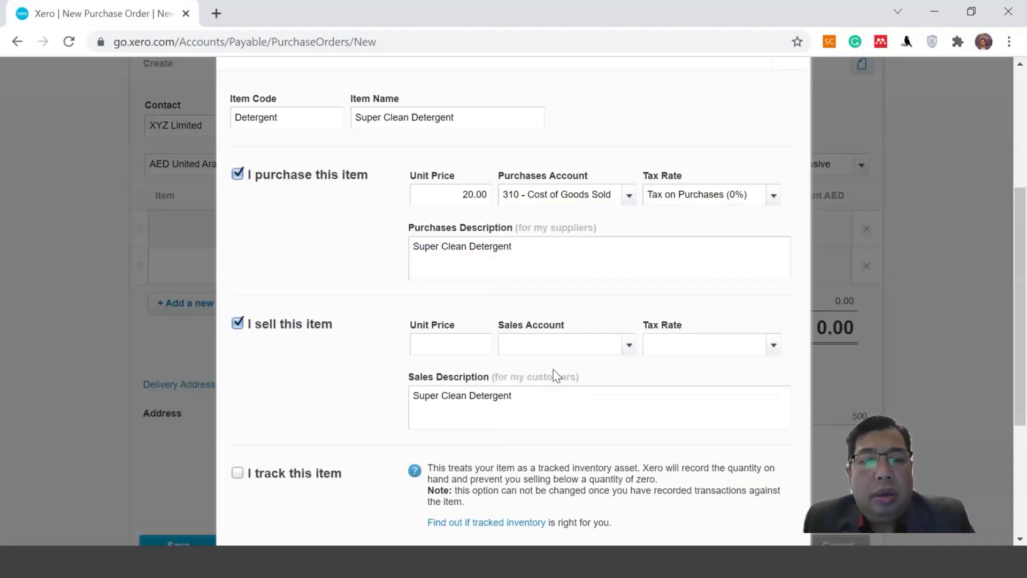
Step: Set the item's sales unit price to 25 and its sales account to 200 - Sales
click(466, 346)
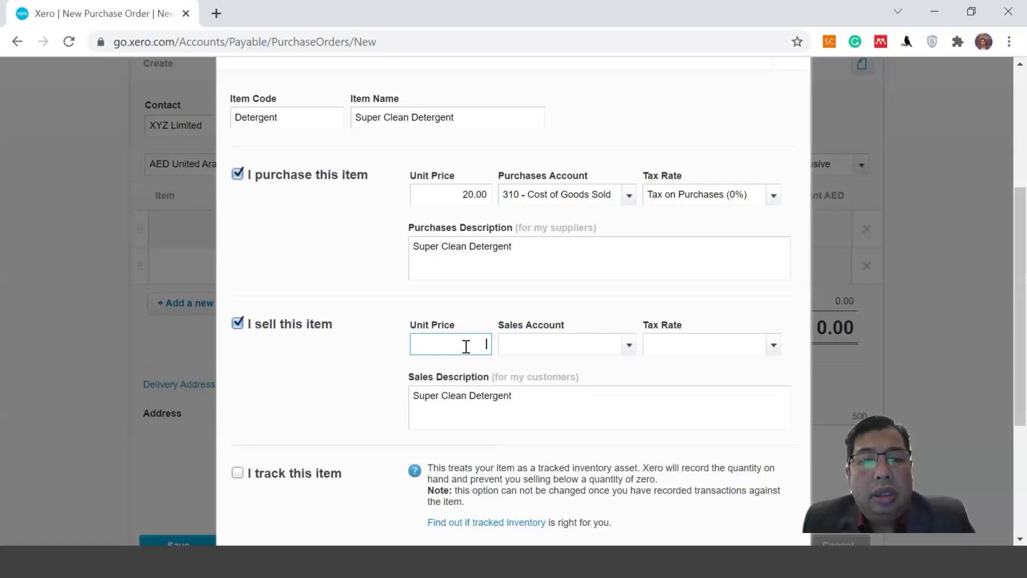
text(25)
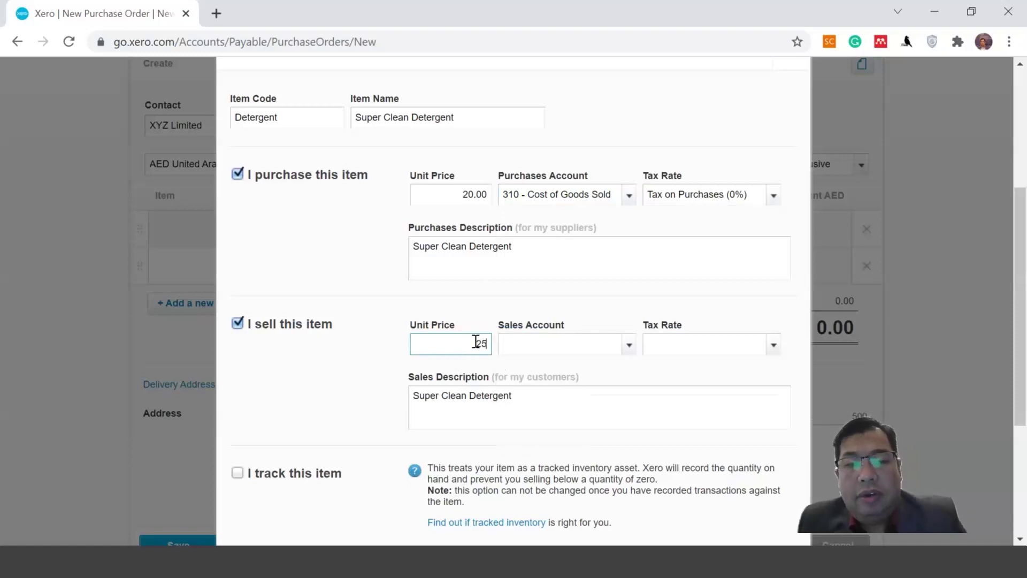
click(629, 347)
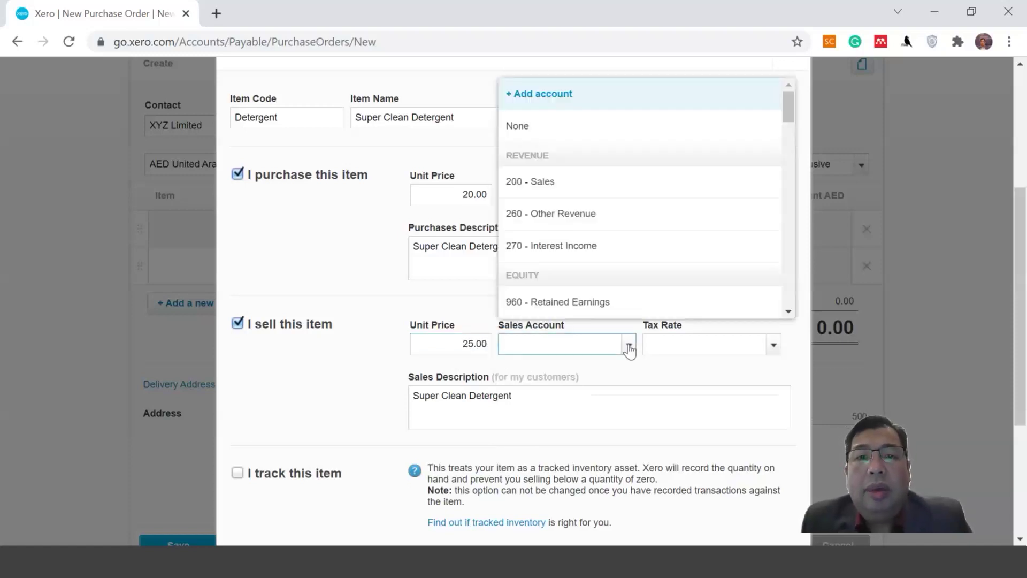
click(585, 183)
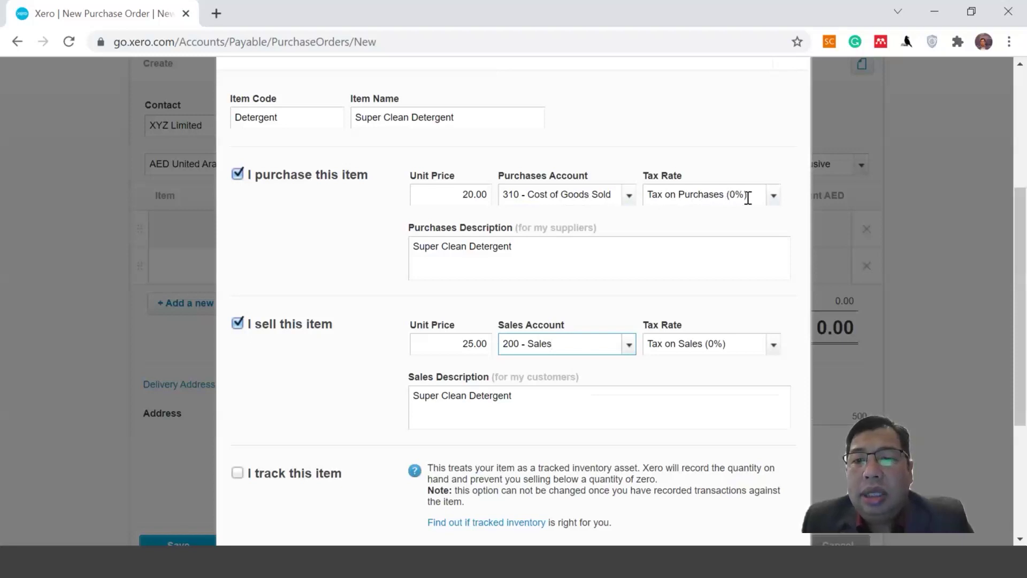
Step: Turn on inventory tracking for the detergent item and try to save it
scroll(744, 352, down, 1)
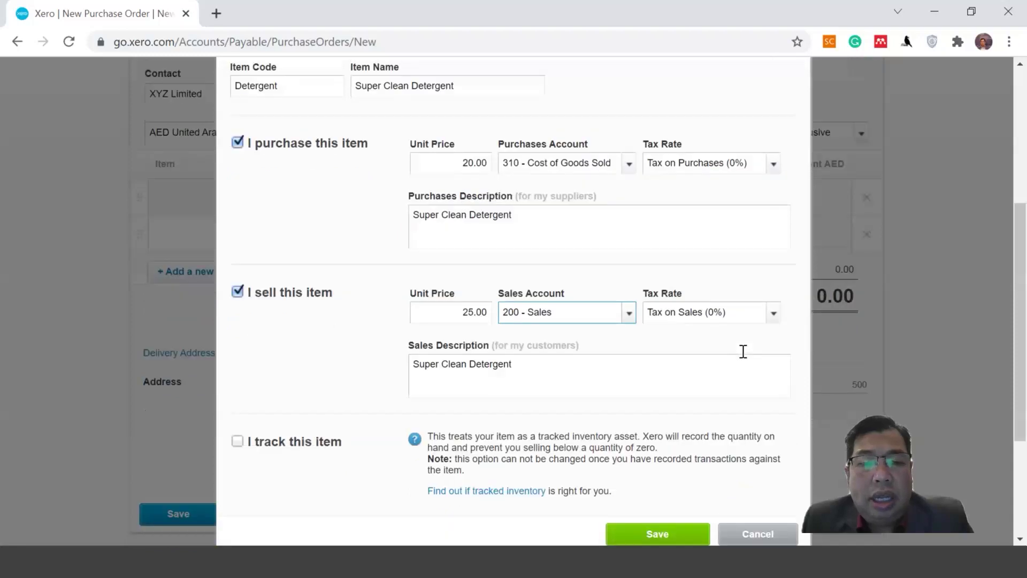
scroll(743, 352, down, 2)
click(248, 317)
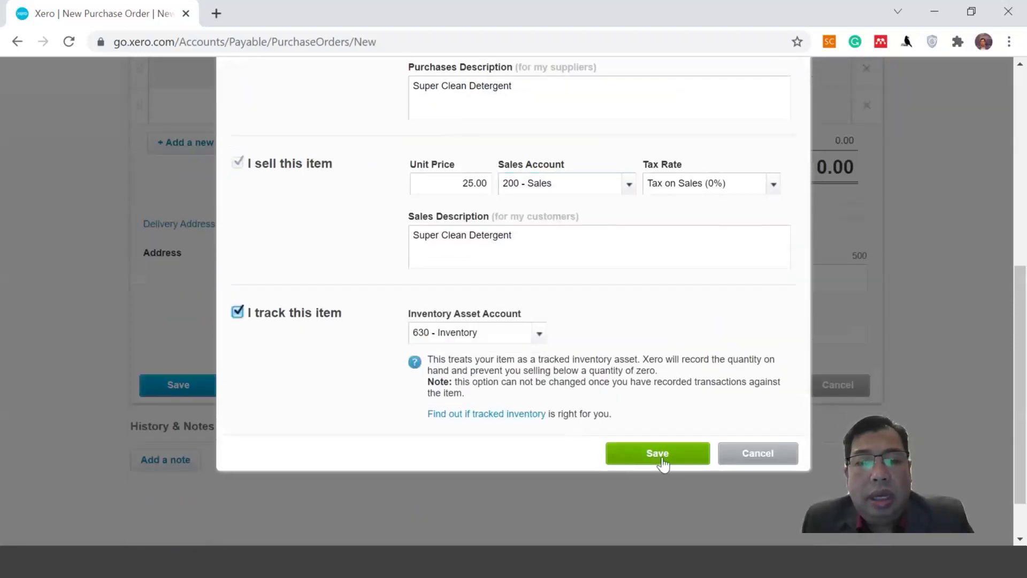
click(658, 454)
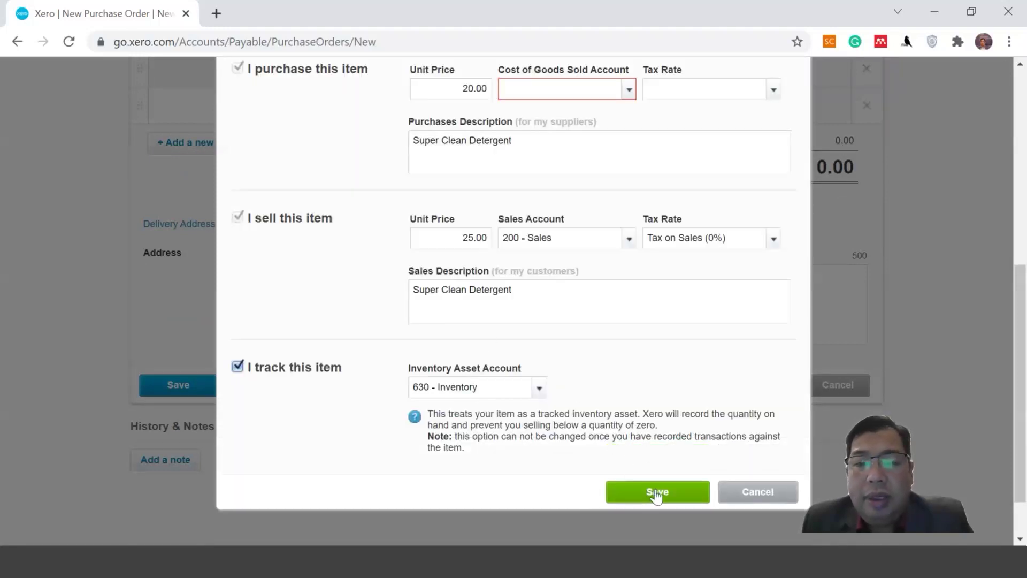
Step: Choose 310 - Cost of Goods Sold as the item's cost of goods sold account and save the new item
scroll(592, 440, up, 5)
click(629, 330)
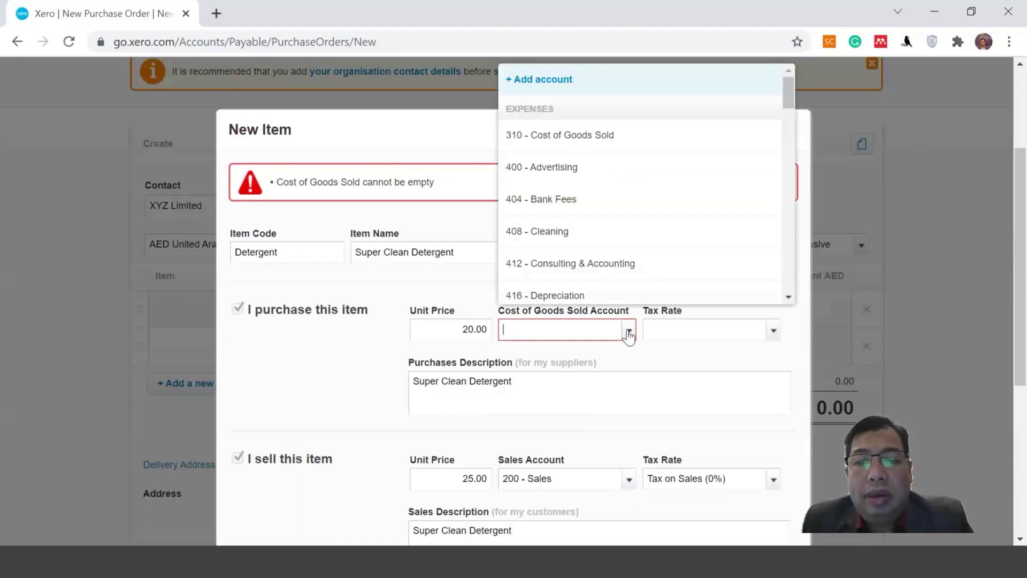
click(582, 138)
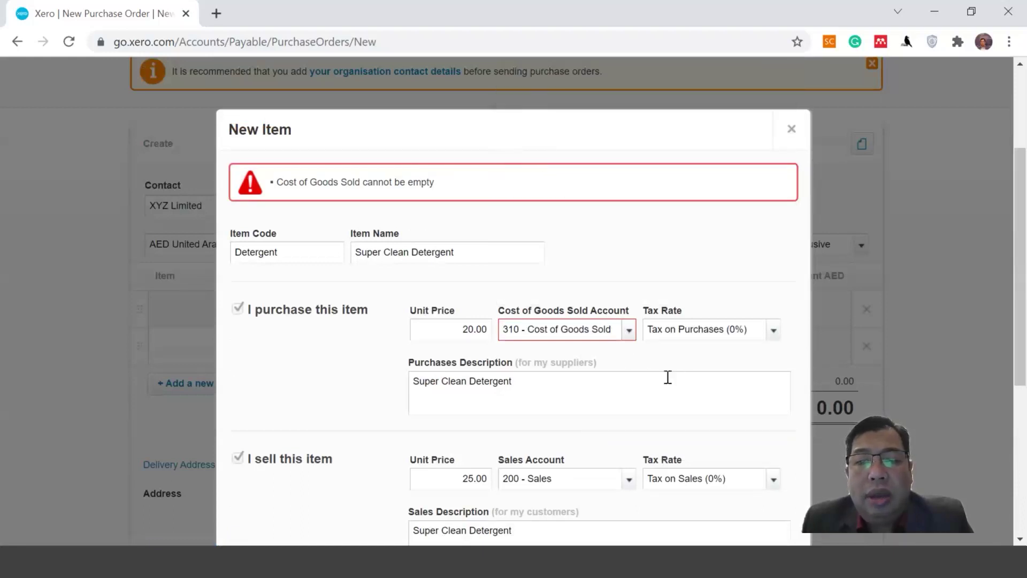
scroll(675, 378, down, 5)
click(664, 429)
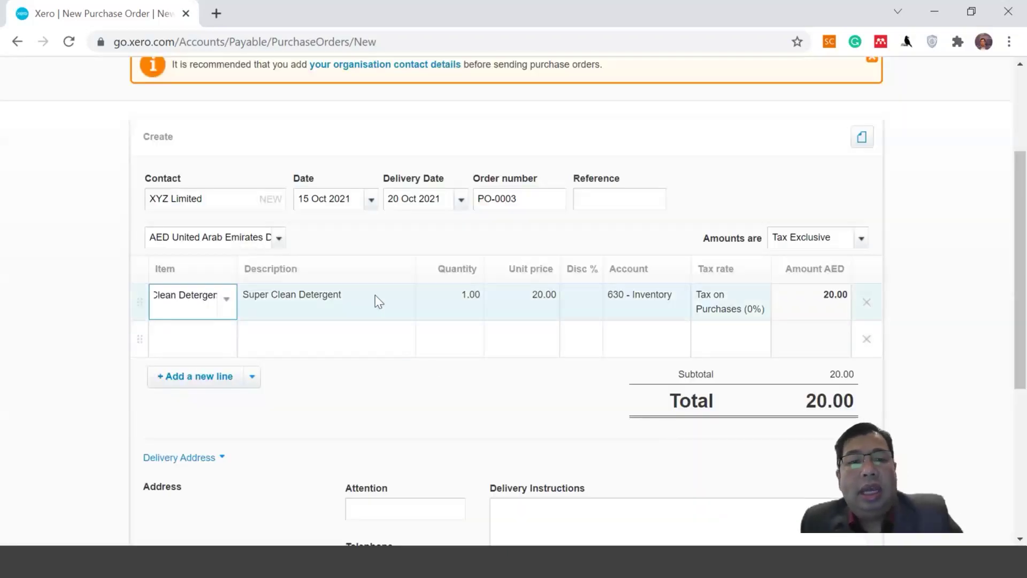
Step: Set the quantity of the Super Clean Detergent order line to 10
click(448, 303)
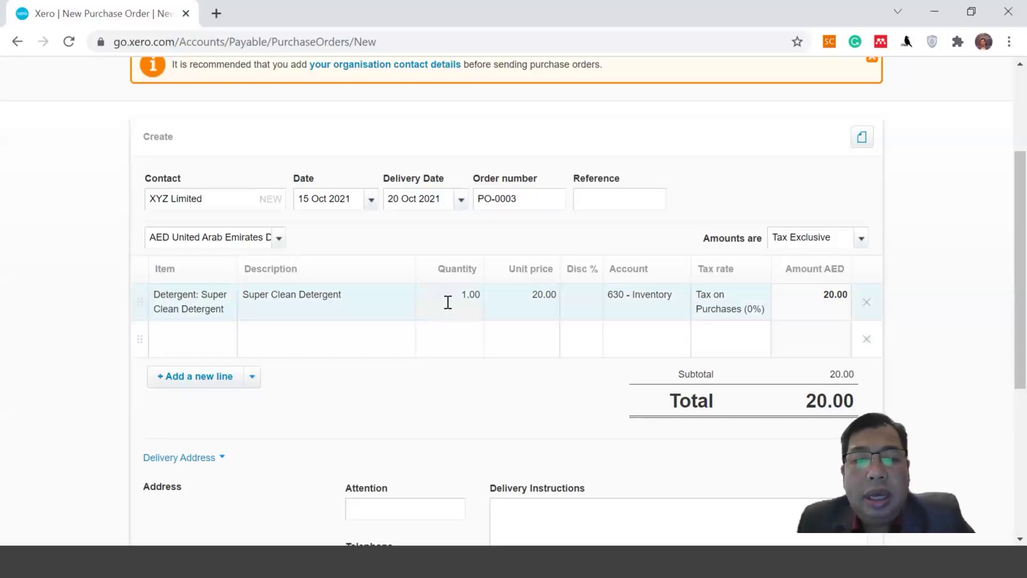
text(10)
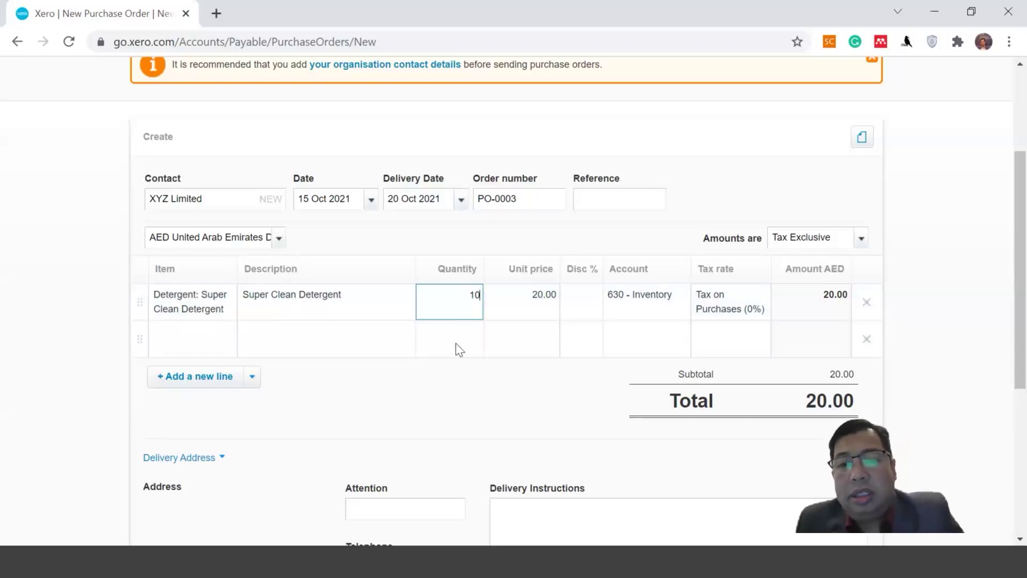
click(471, 372)
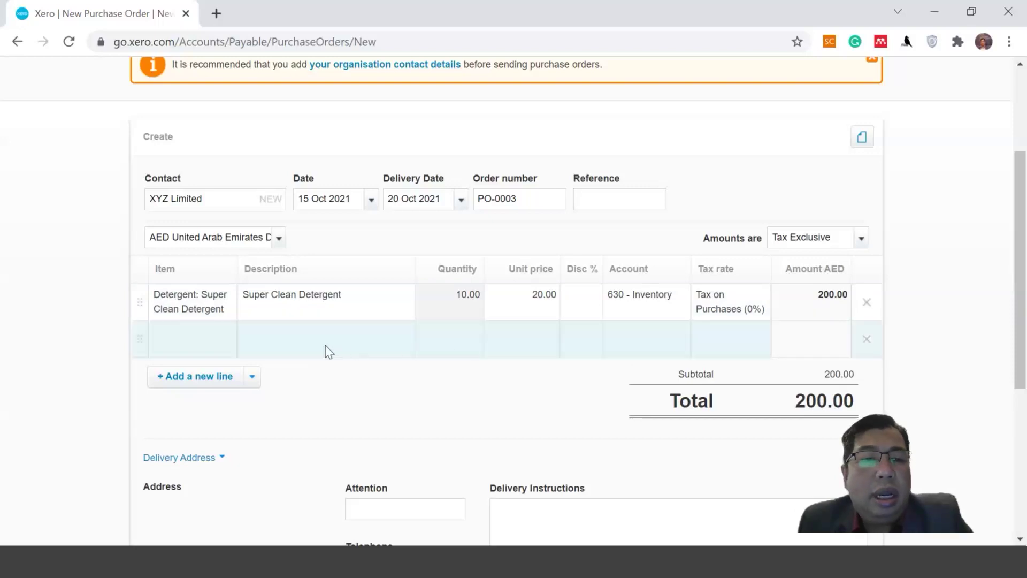
Step: Fill in the delivery contact's name as Attention and the contact's telephone number in the order's delivery details
scroll(328, 351, down, 3)
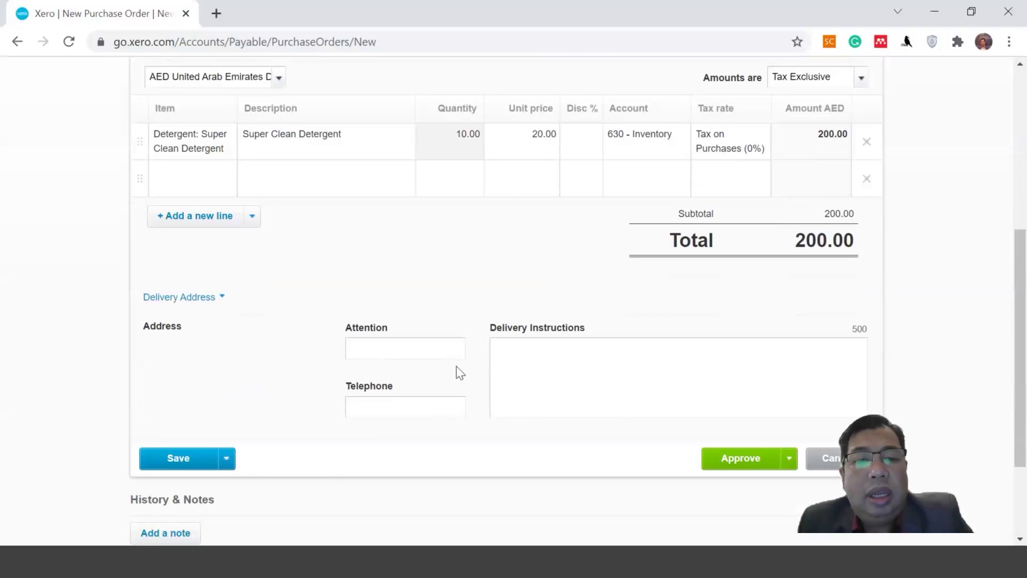
click(418, 351)
text(Ms)
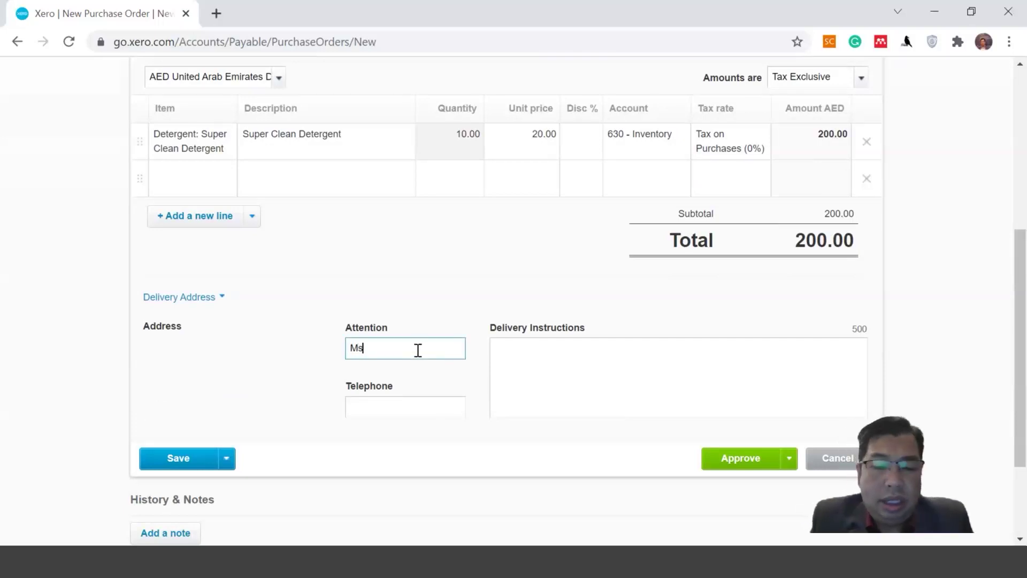
text( Nina)
key(Tab)
text((7)
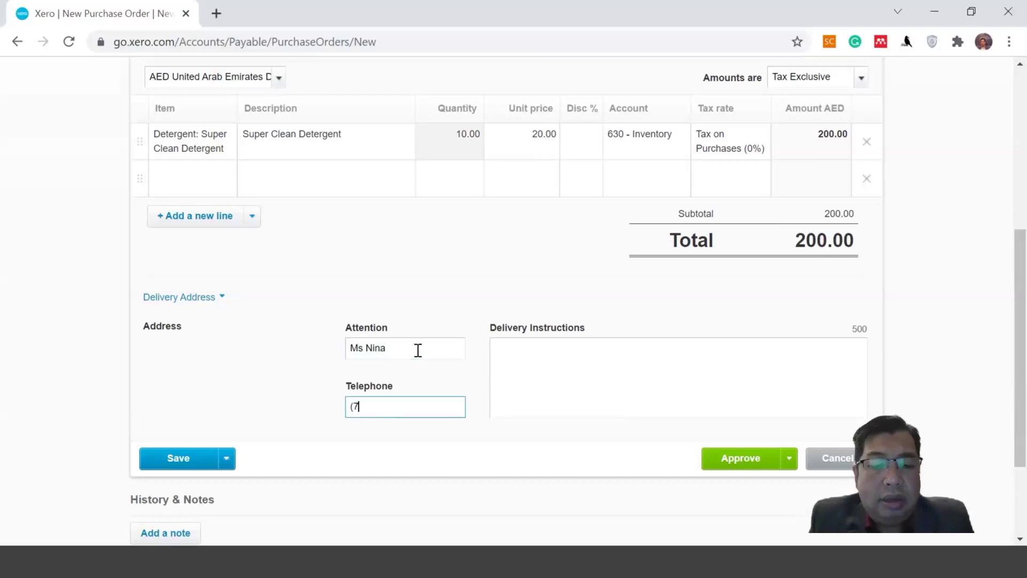
key(BackSpace)
key(BackSpace)
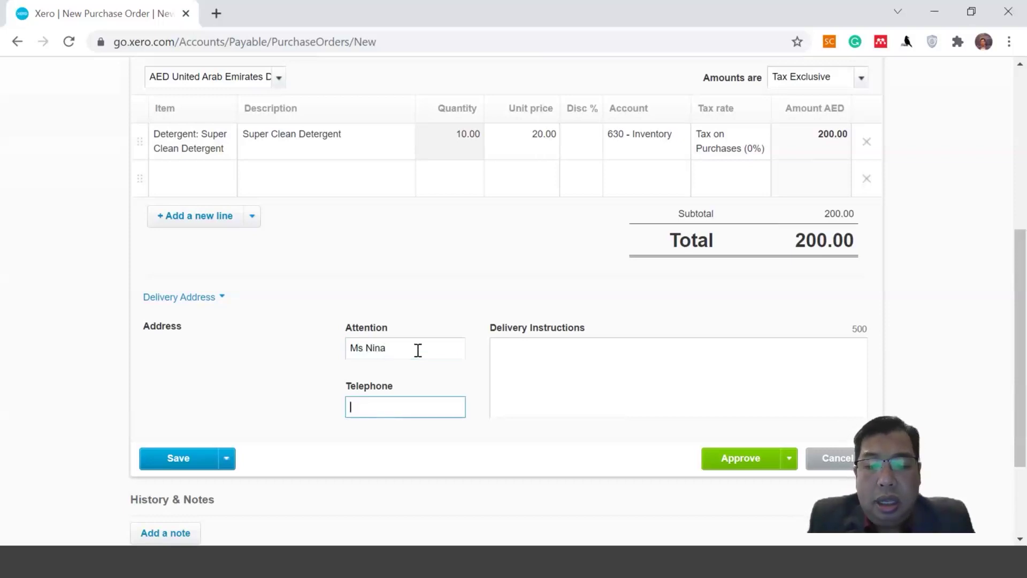
text(97122222)
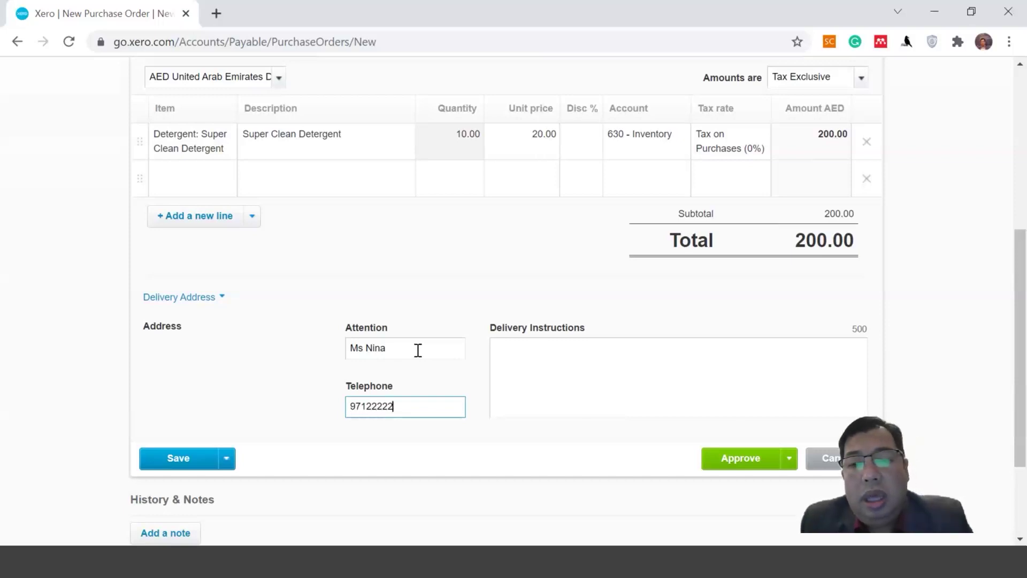
Step: Enter the delivery instructions "Please deliver as soon as possible if you can." and approve the purchase order
click(613, 368)
text(Ple)
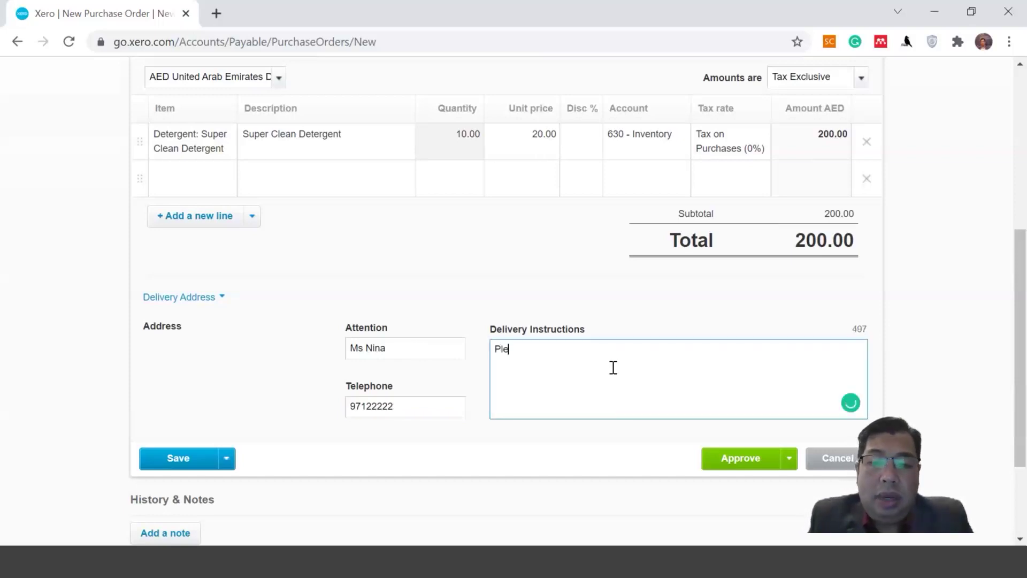
text(ase deliver)
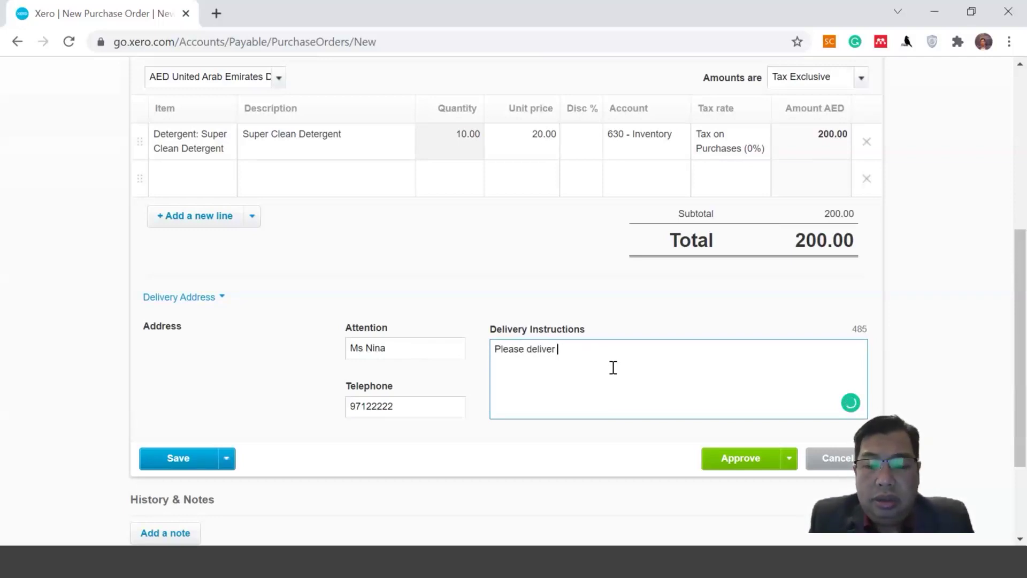
text( as so)
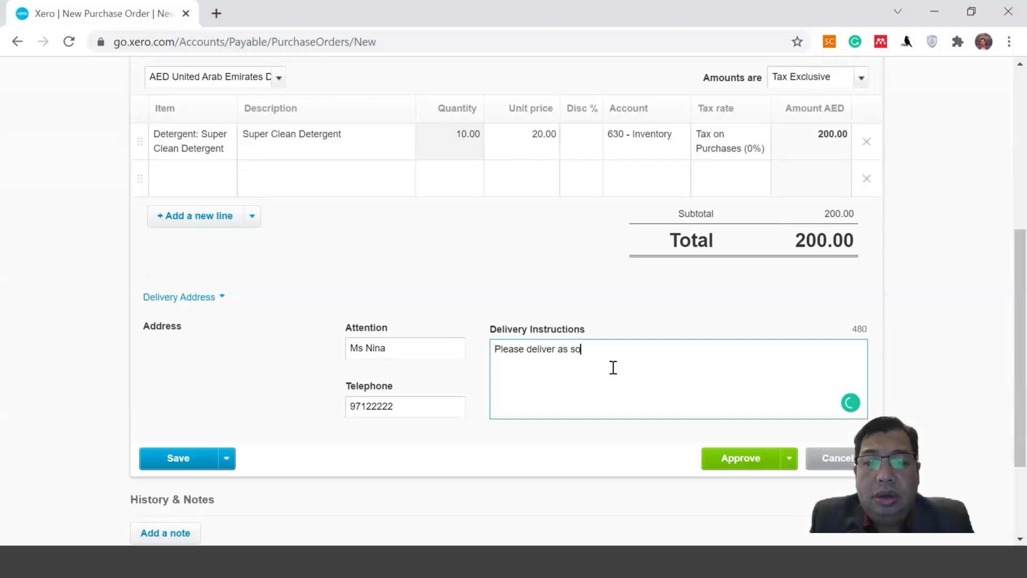
text(no)
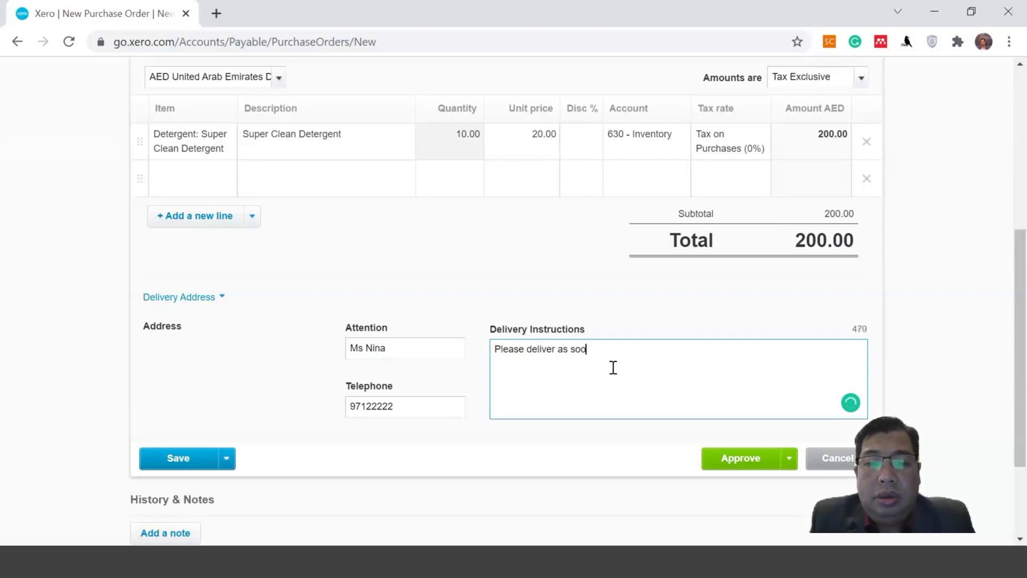
text(n as possible)
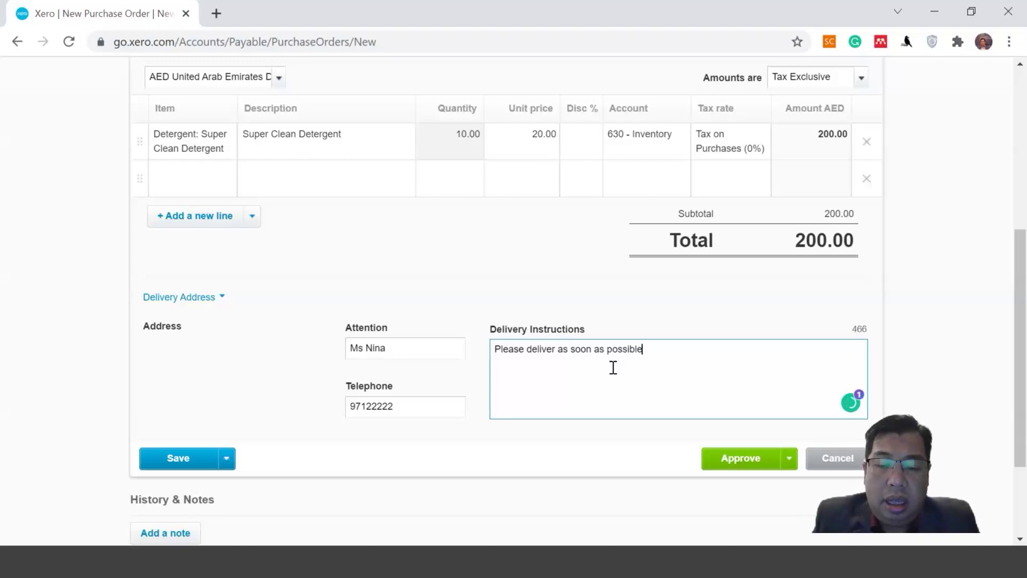
text(if you can)
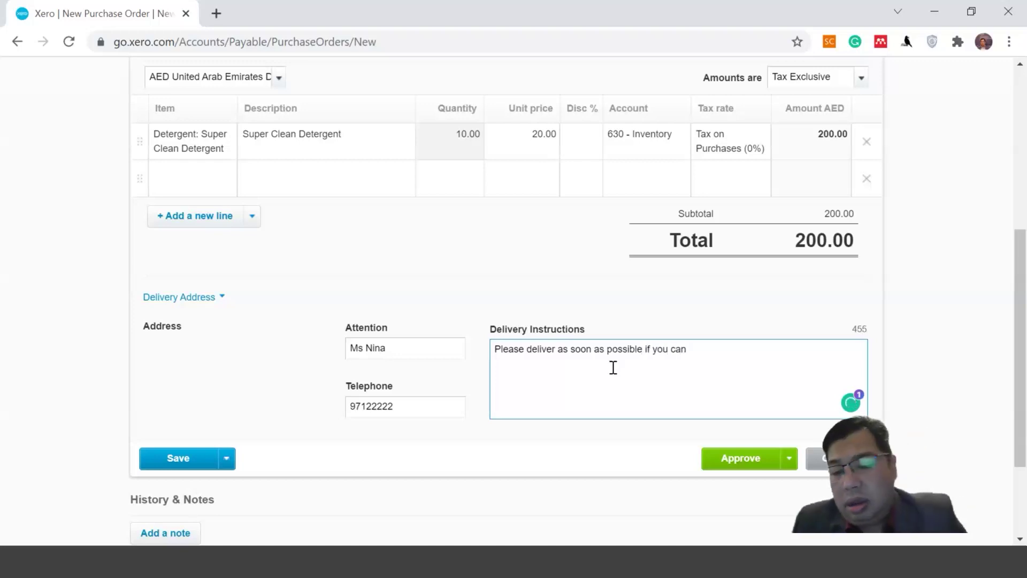
text(.)
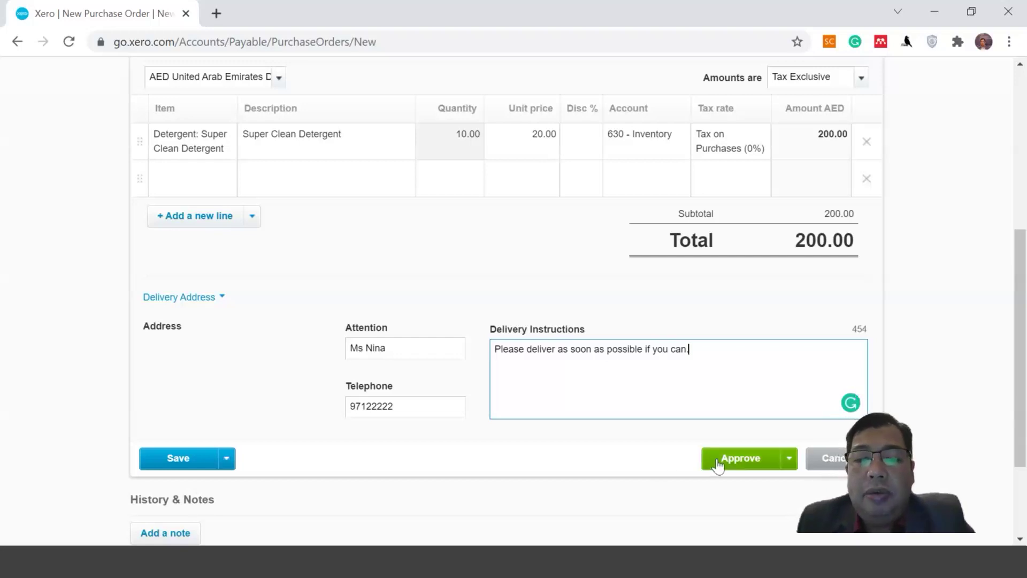
click(719, 462)
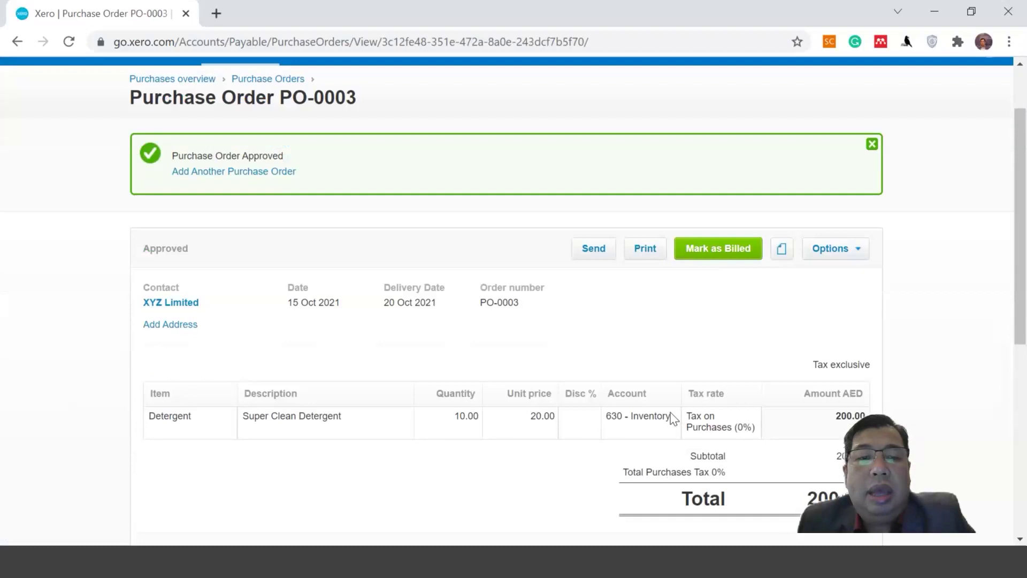
Step: Dismiss the option of emailing the approved purchase order and print it as a PDF with Mark As Sent enabled
click(594, 168)
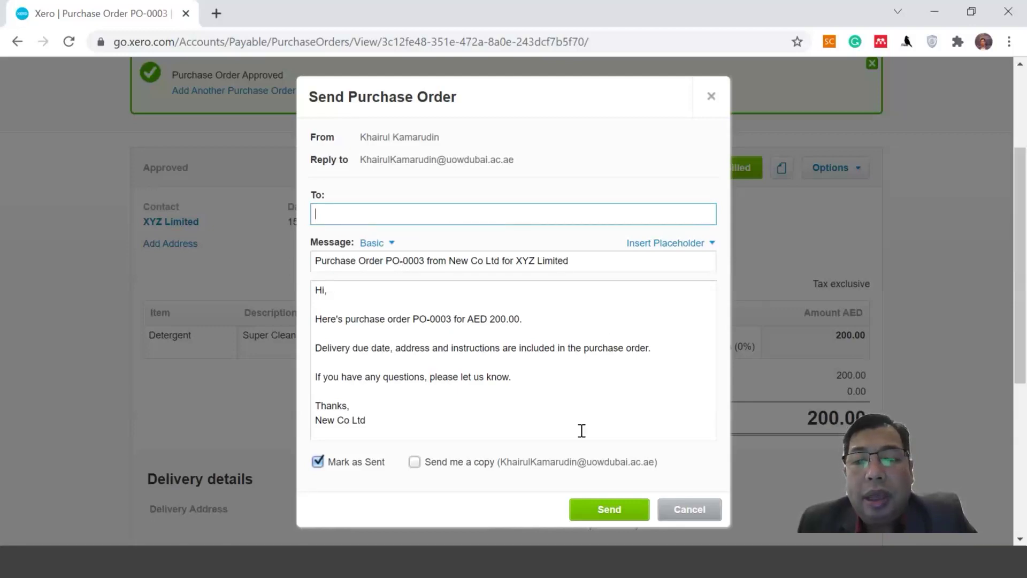
click(696, 511)
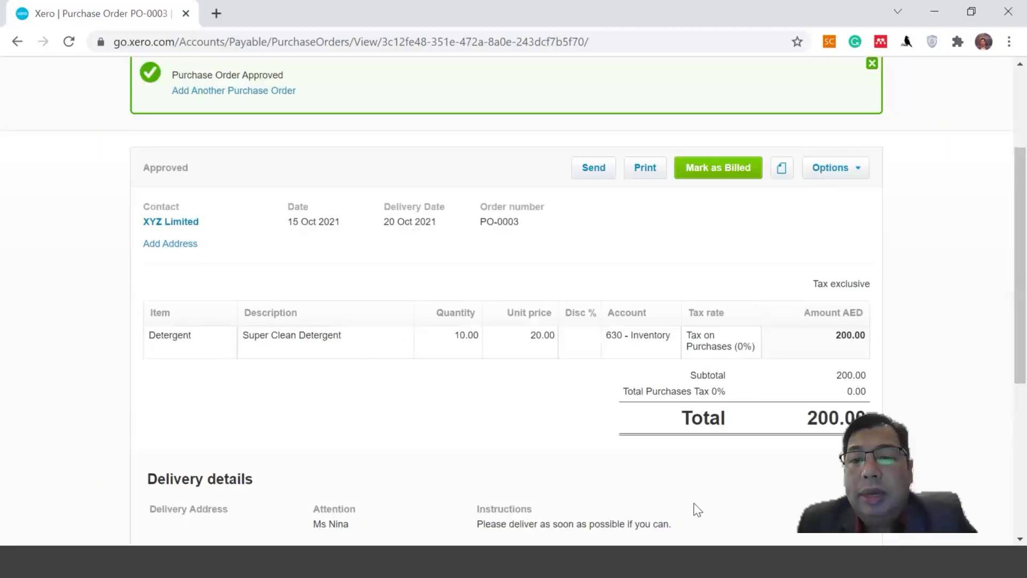
click(649, 171)
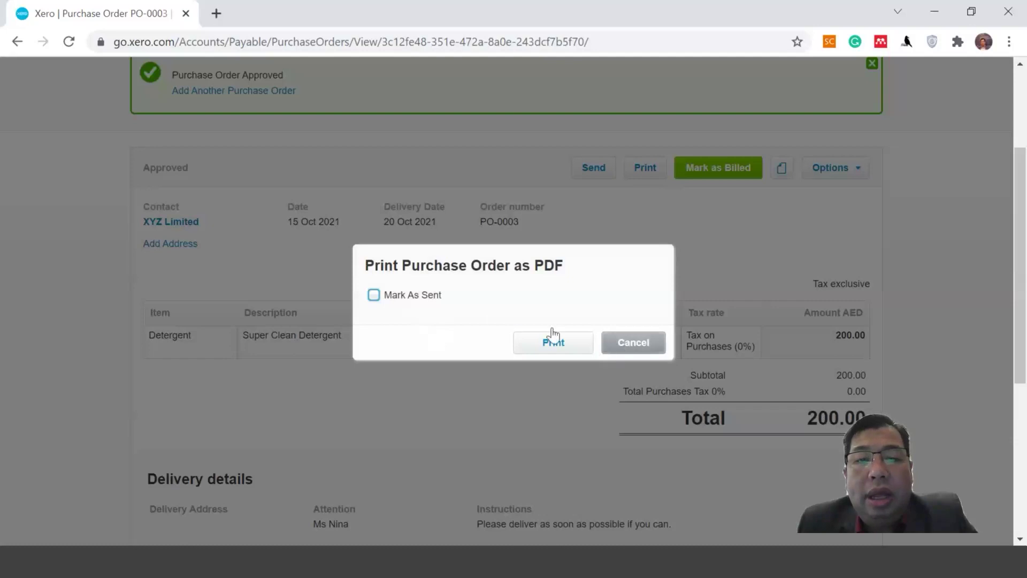
click(405, 299)
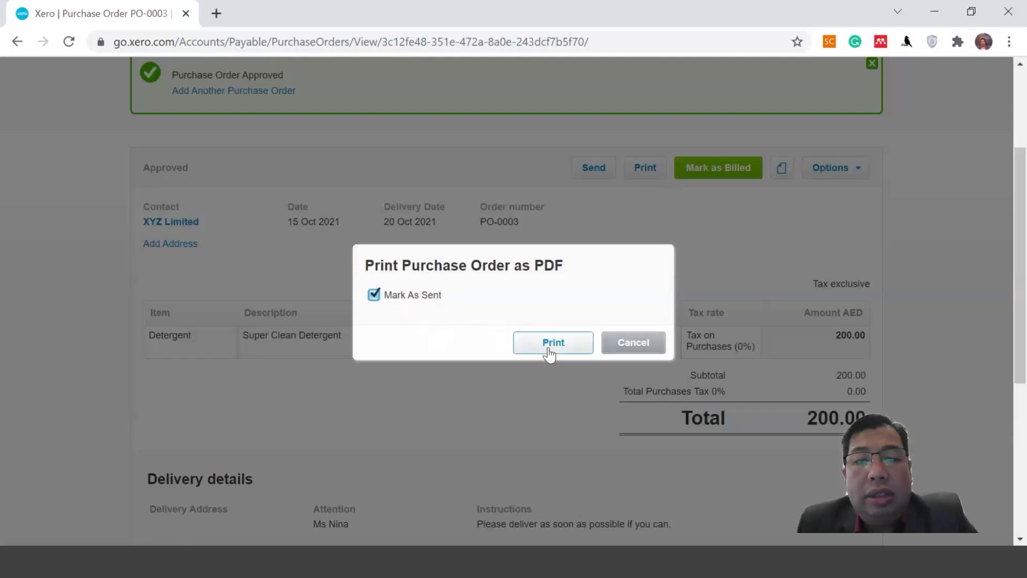
click(549, 351)
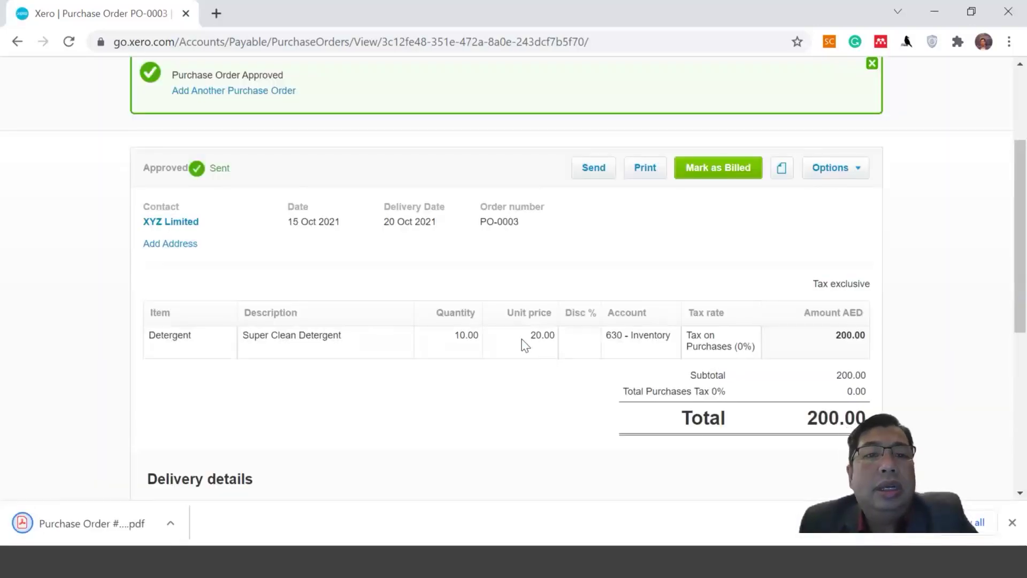
Step: Open the list of all purchase orders to check the XYZ Limited order
scroll(376, 261, up, 3)
click(251, 134)
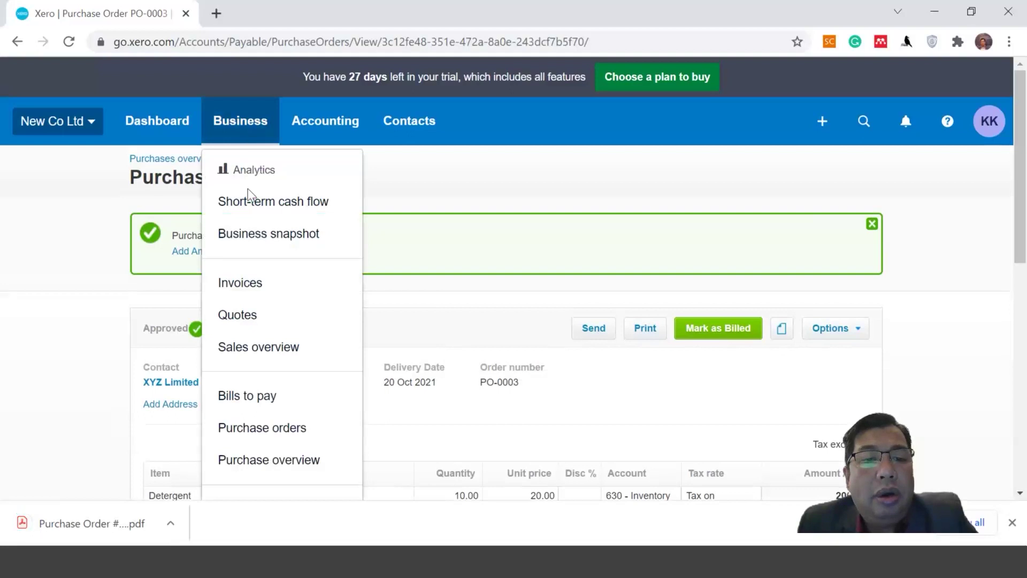
click(252, 427)
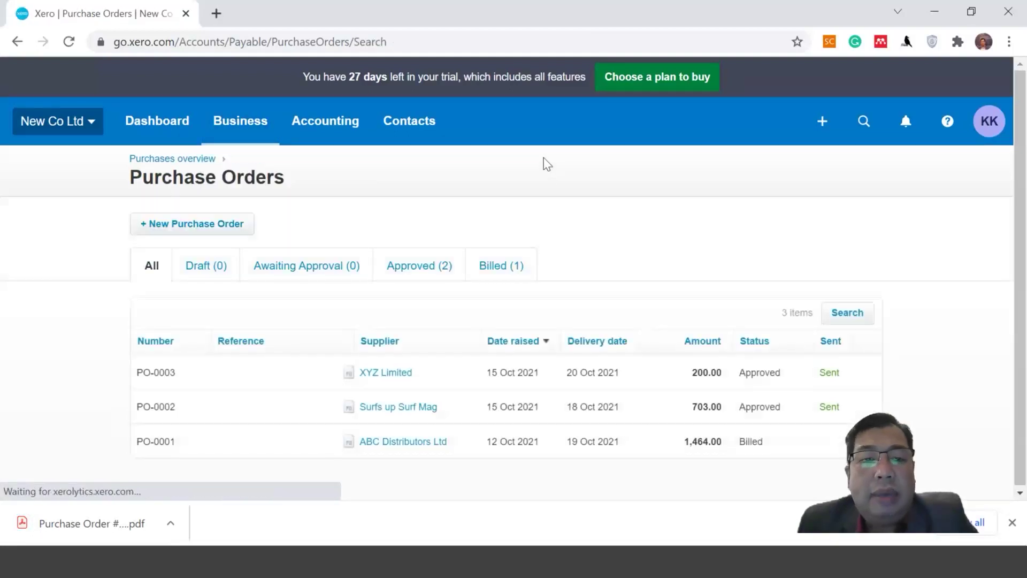